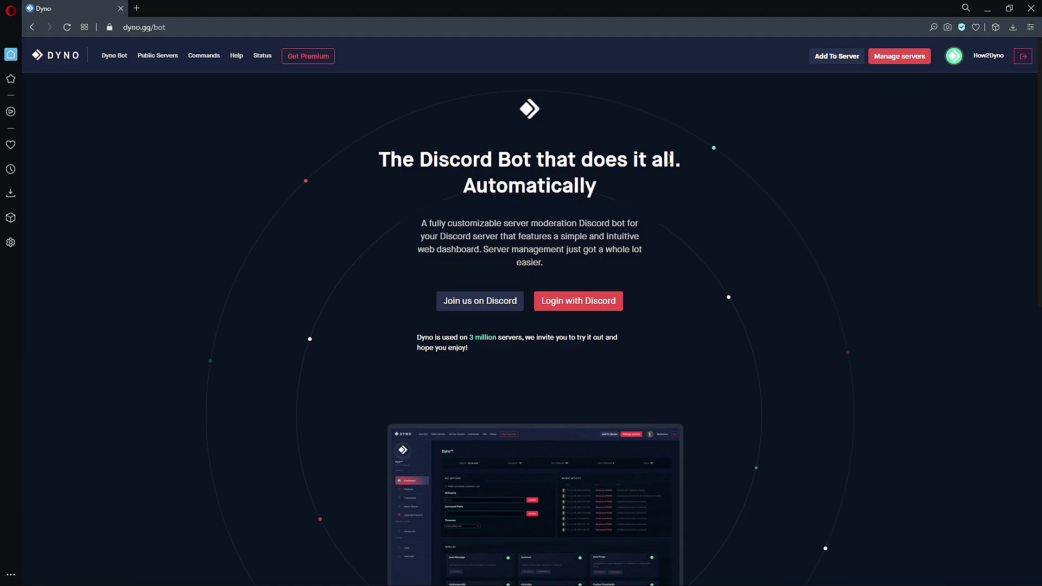
- Go to the How2Dyno server's Modules and open the Reaction Roles module
click(900, 56)
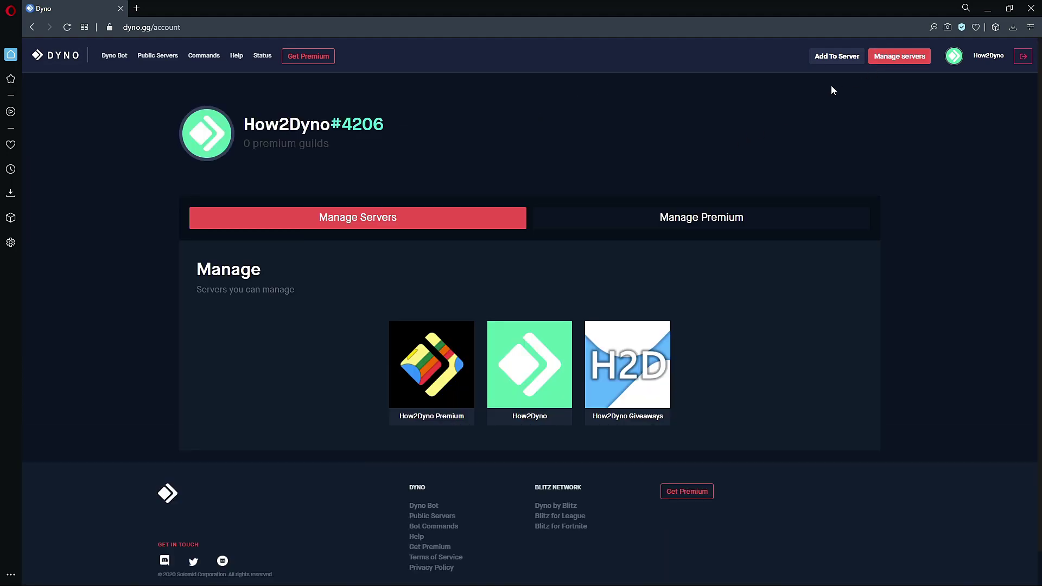
click(522, 353)
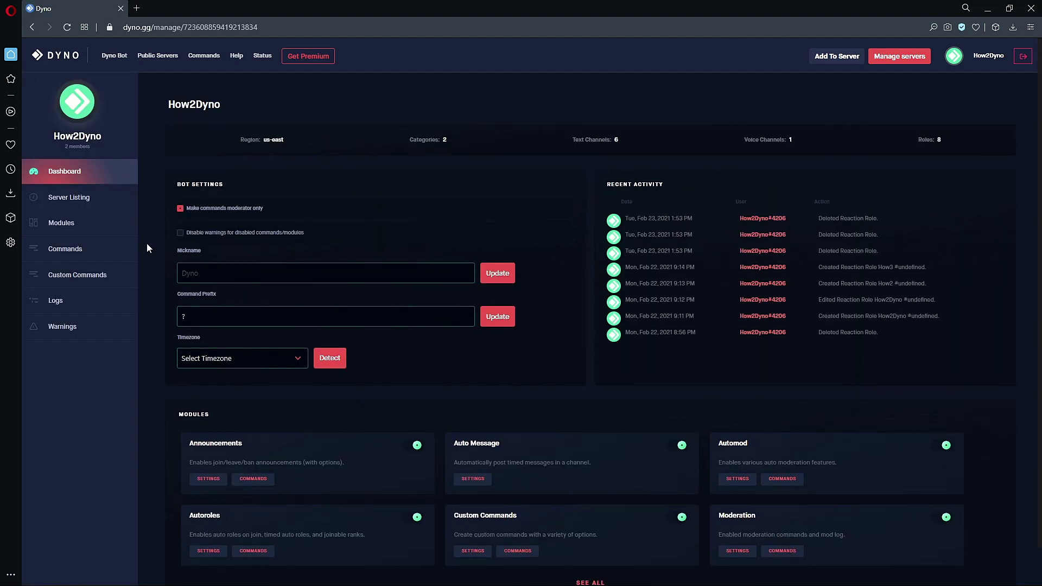
click(115, 231)
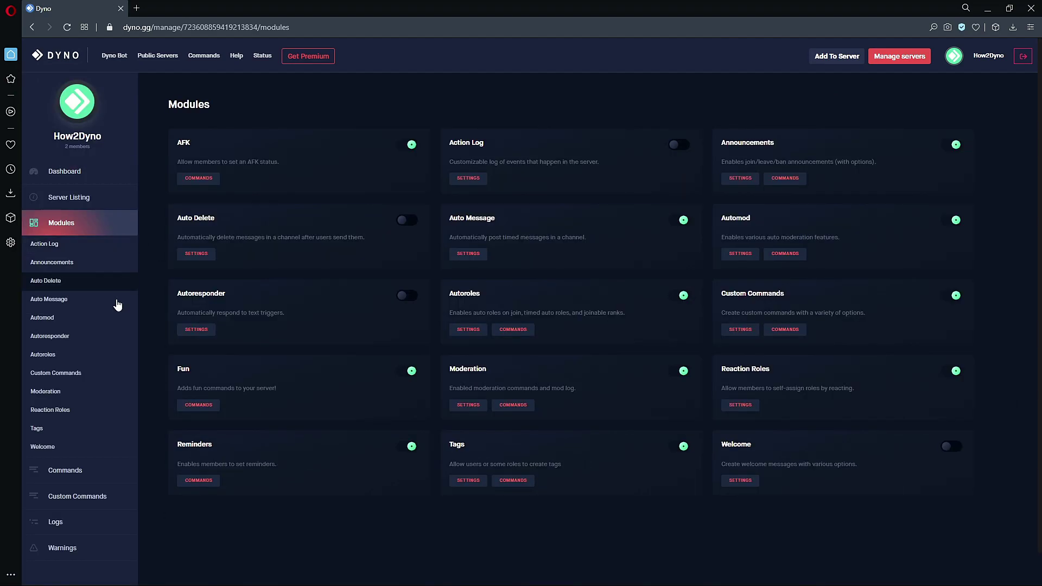
click(89, 417)
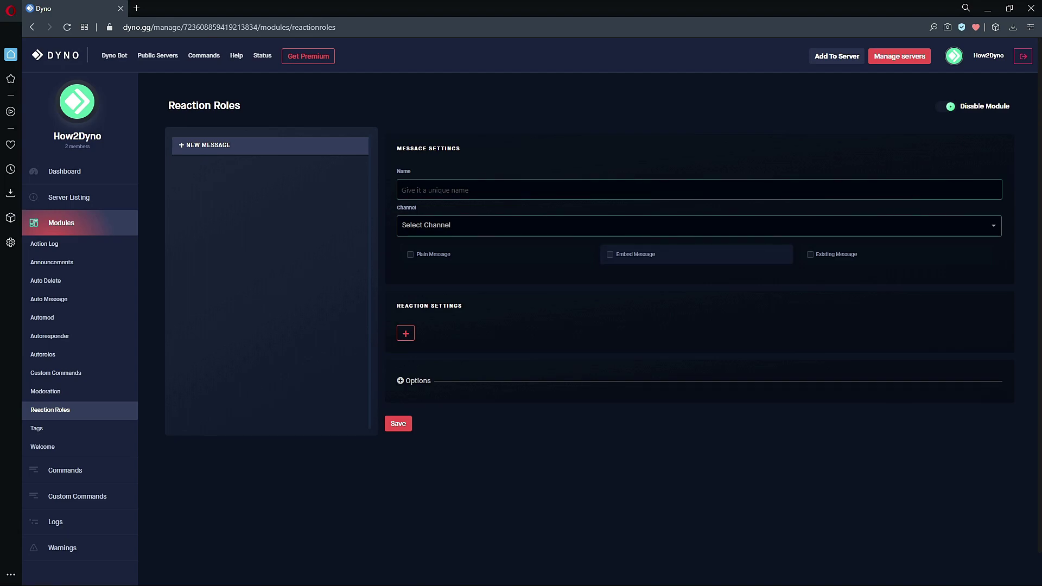
- Name the message How2Dyno, choose the welcome channel, and tick Embed Message
click(402, 190)
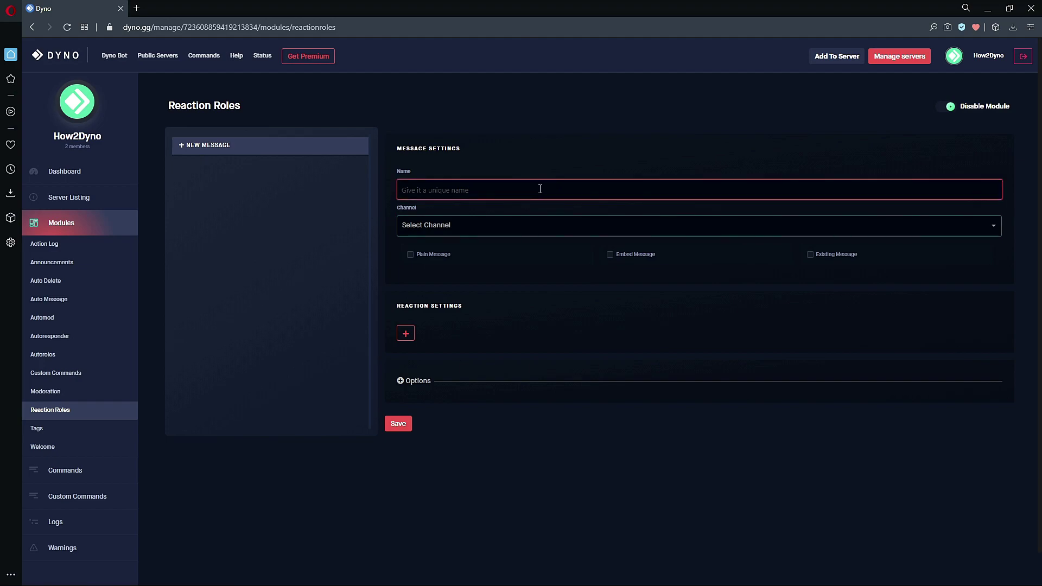
text(How2Dyno)
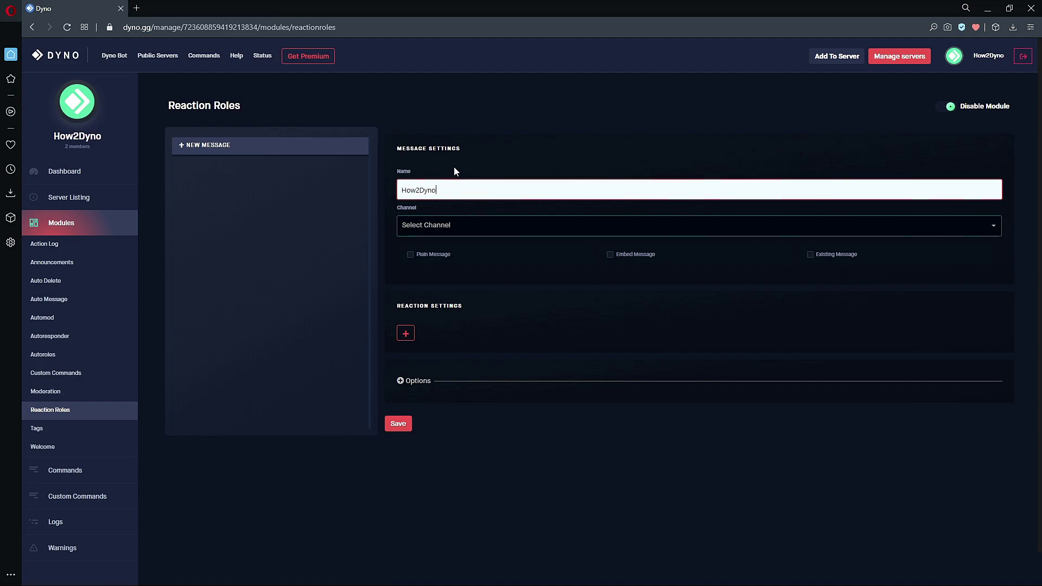
click(434, 228)
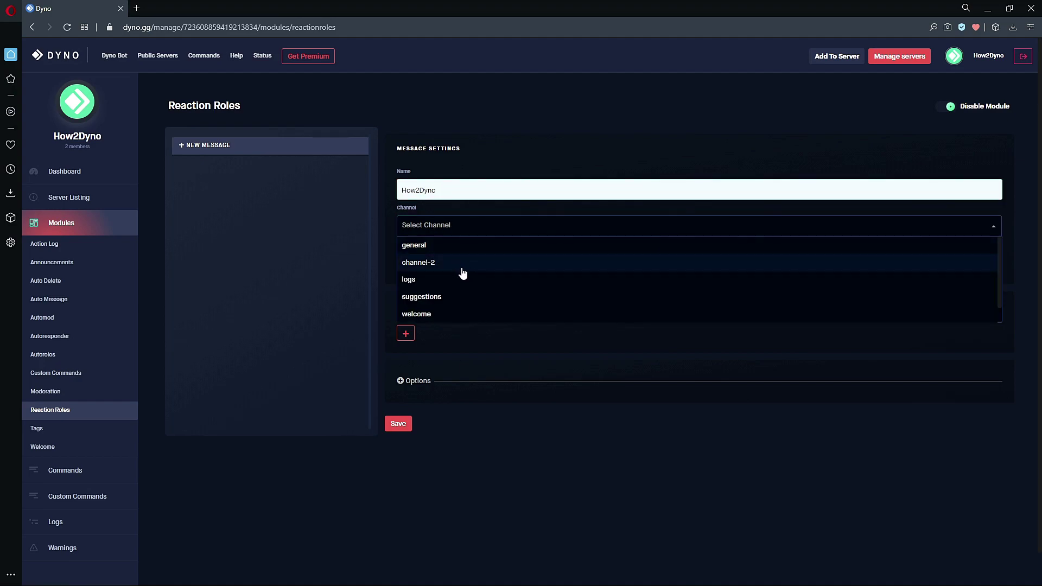
scroll(461, 282, down, 1)
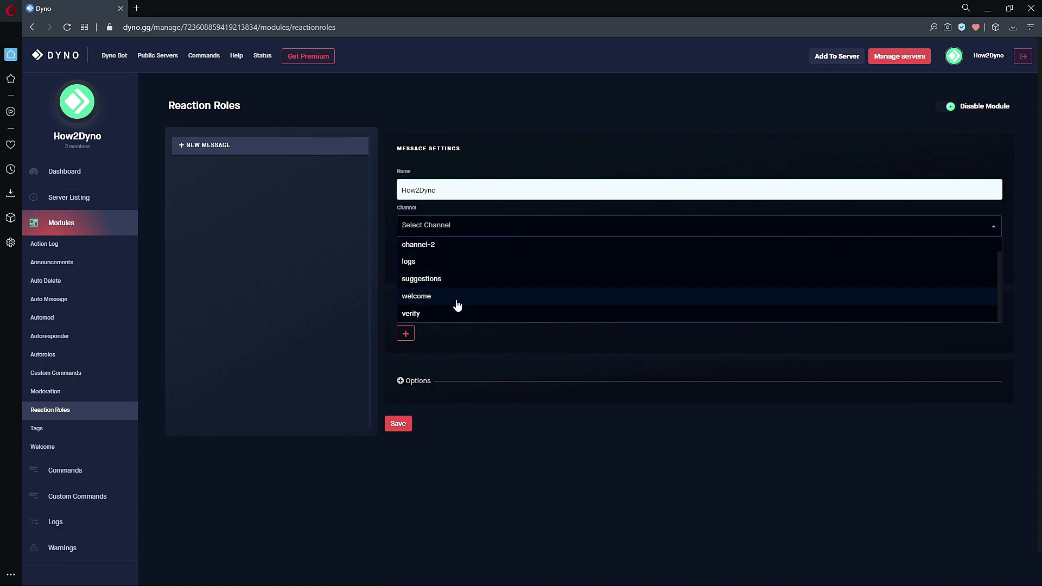
click(449, 299)
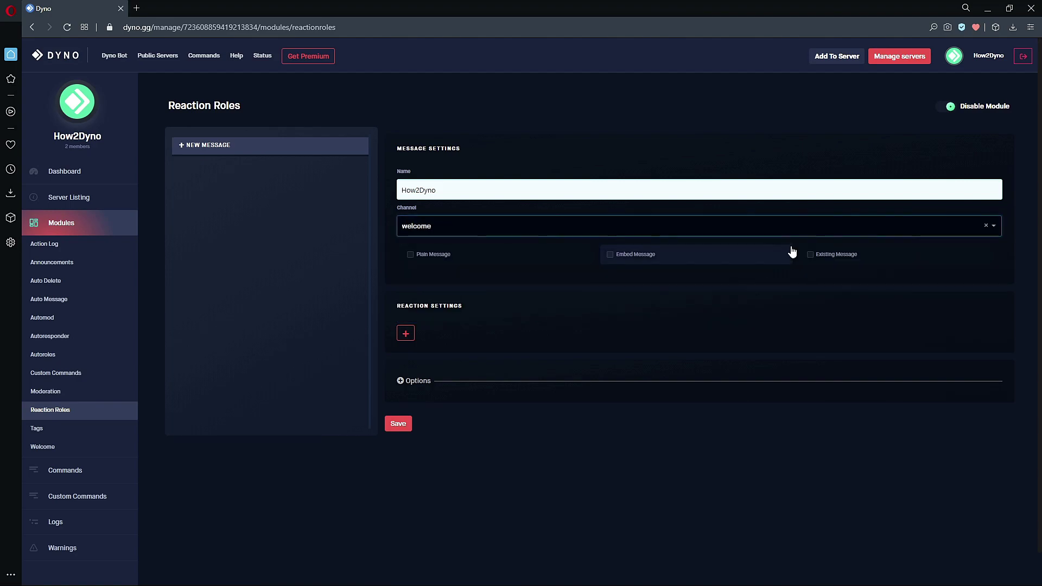
click(615, 260)
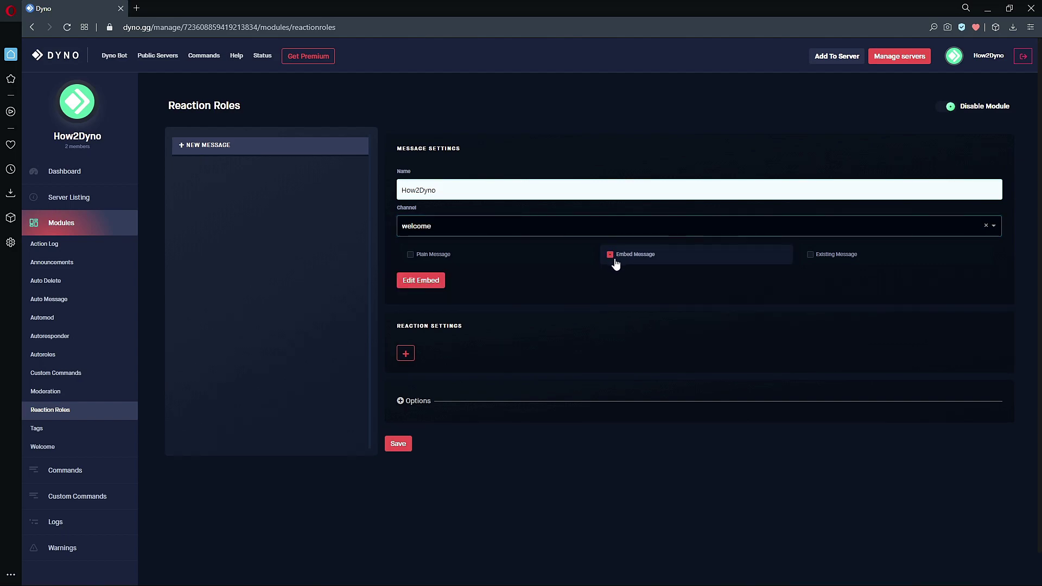
- In the Edit Embed editor, enter the embed title Welcome
click(436, 281)
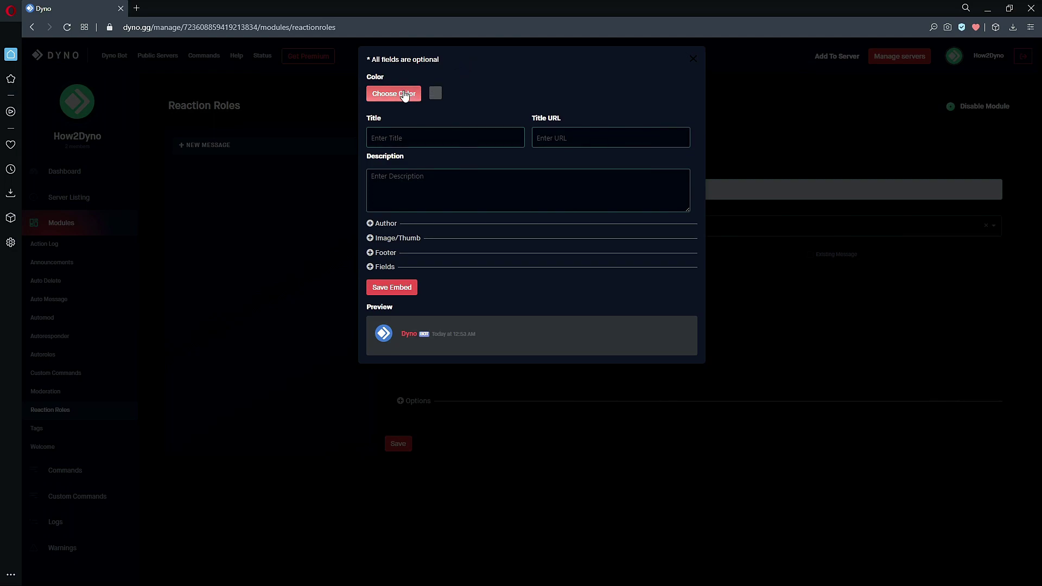
click(397, 136)
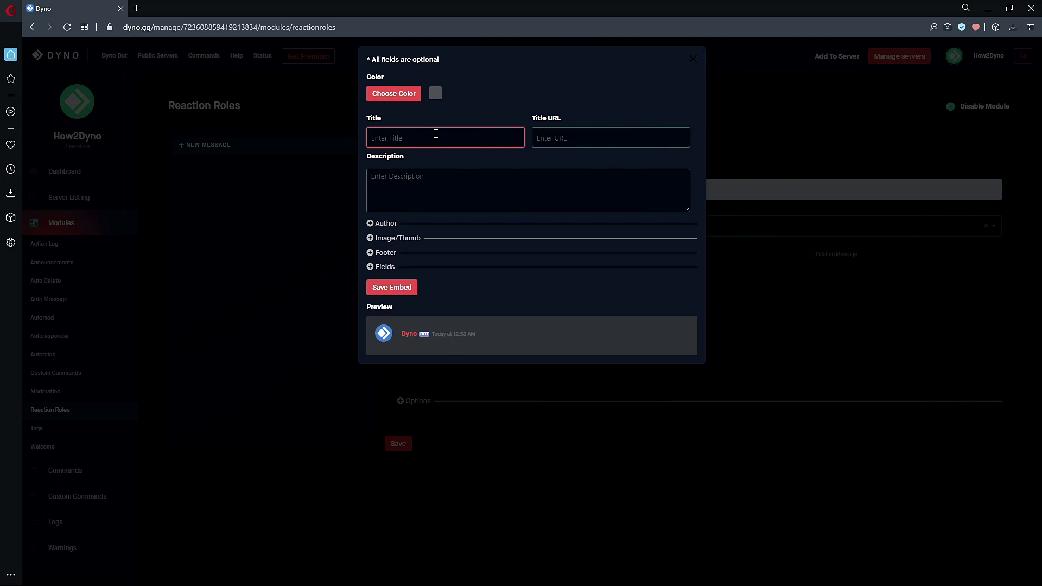
text(Welcome)
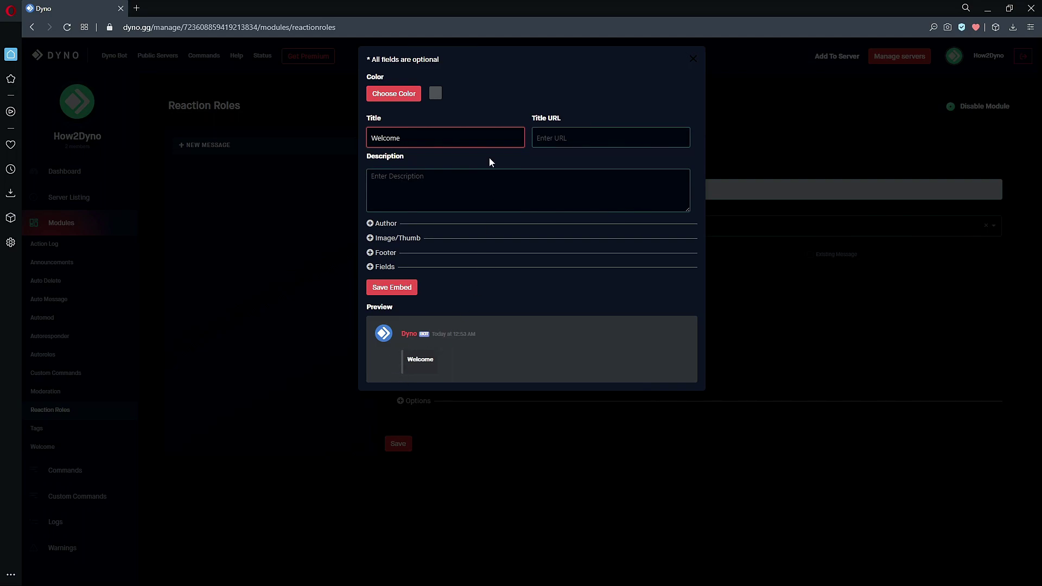
- Pick a bright green accent colour in the embed's colour picker
click(400, 96)
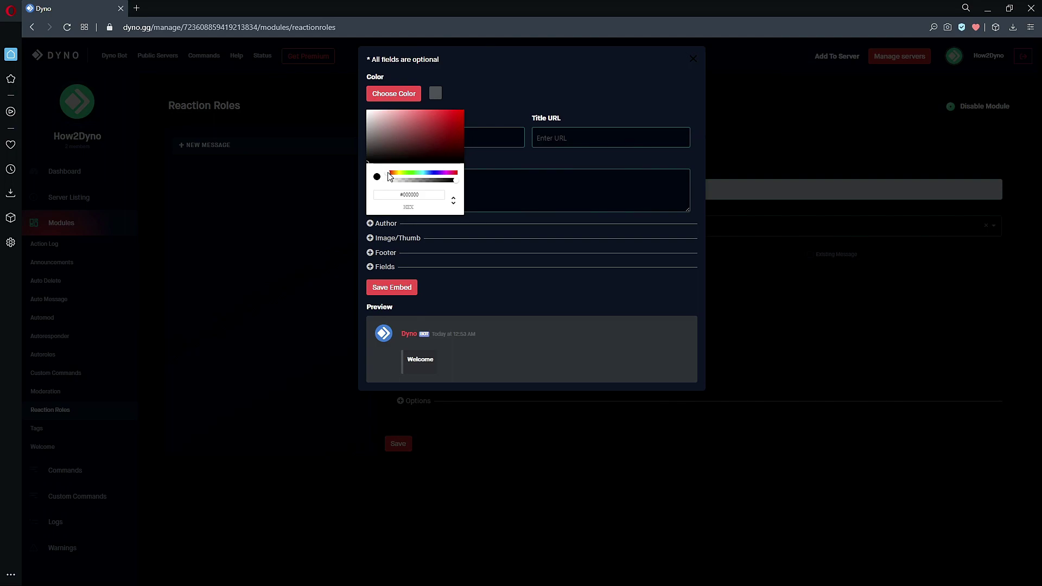
drag(389, 176, 425, 172)
click(454, 200)
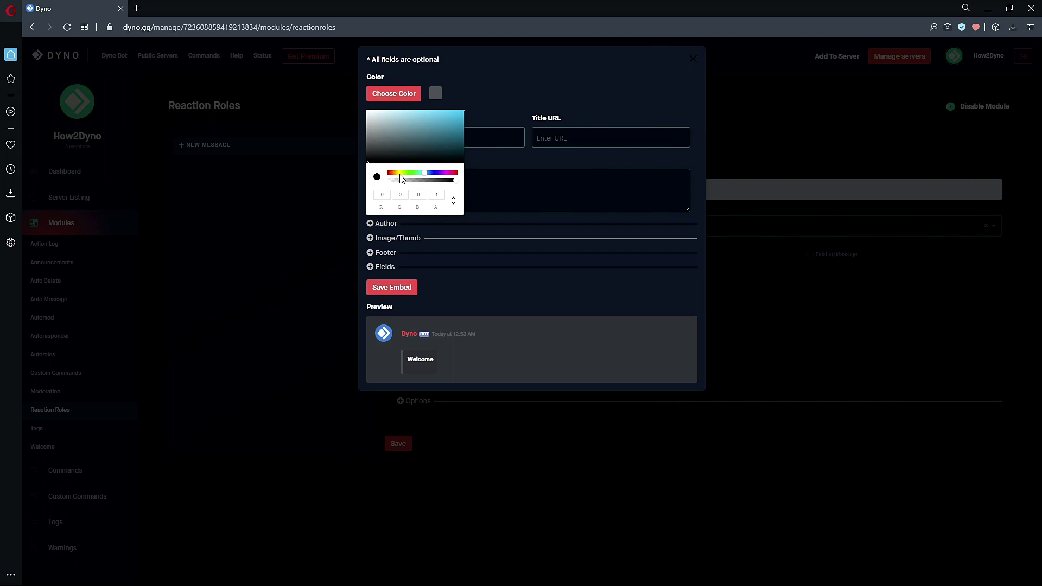
mouse_move(455, 181)
mouse_down()
mouse_move(405, 184)
mouse_move(456, 181)
mouse_up()
click(378, 158)
drag(378, 159, 422, 126)
drag(423, 173, 411, 174)
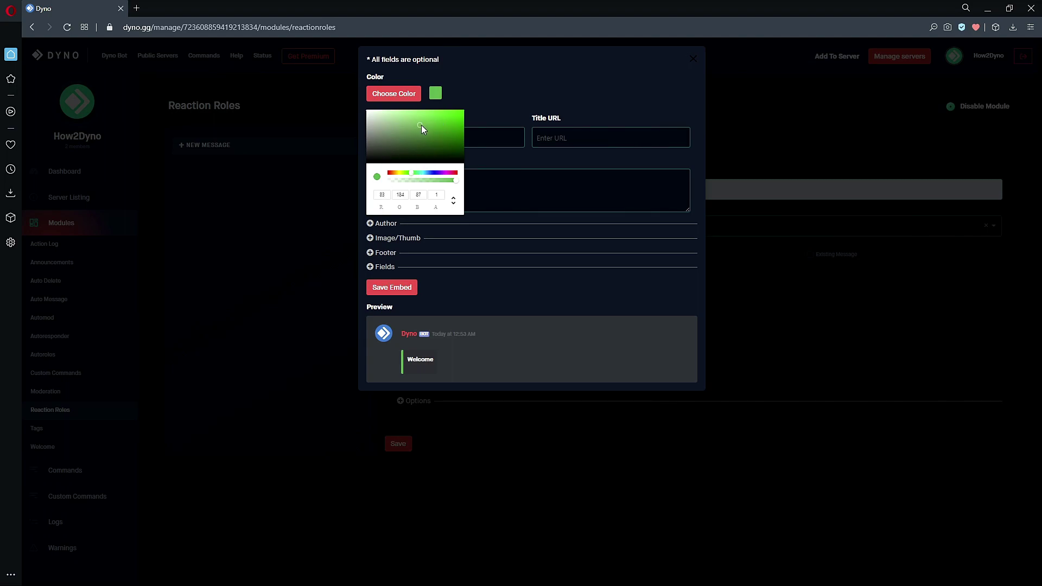
drag(422, 124, 464, 115)
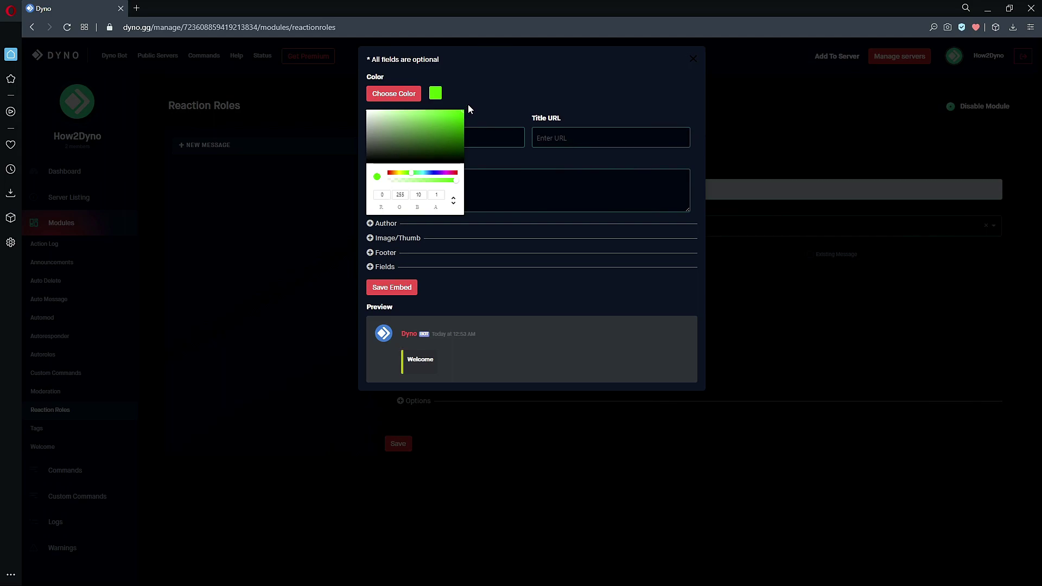
click(414, 174)
click(510, 132)
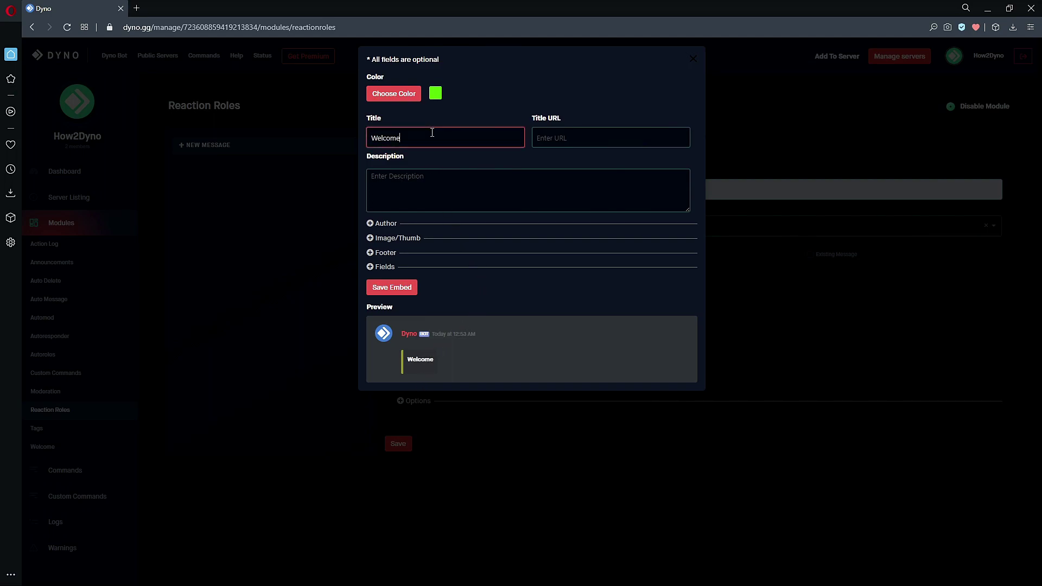
- Replace the embed title 'Welcome' with 'Welcome to the server!'
drag(431, 132, 356, 147)
key(BackSpace)
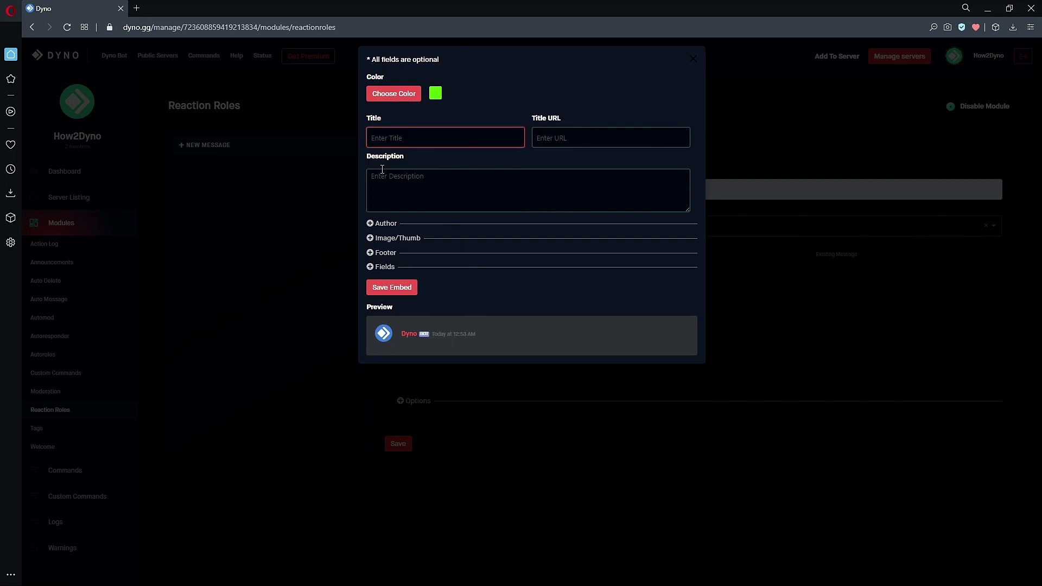
click(390, 170)
text(a)
key(BackSpace)
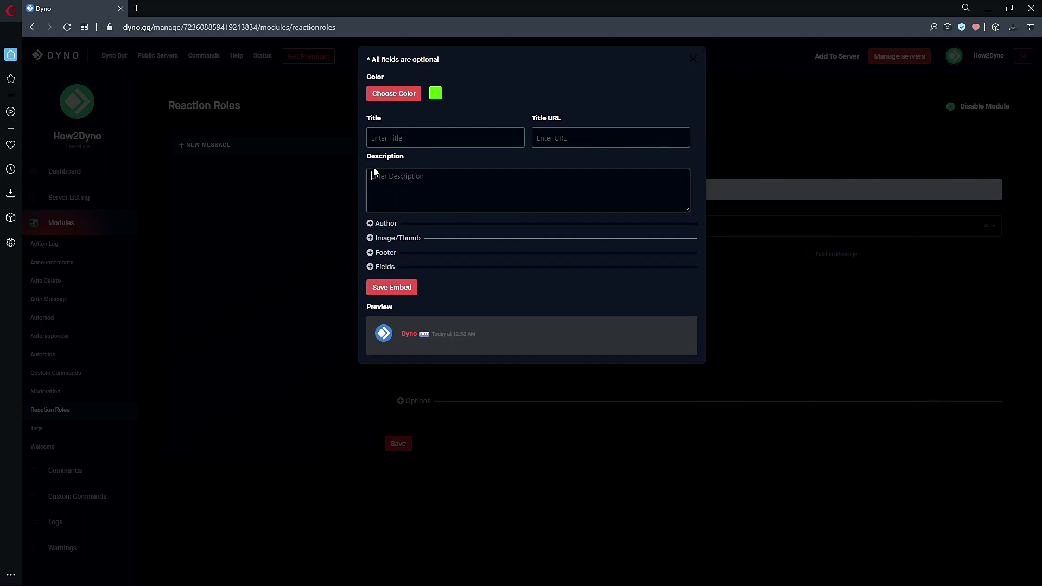
click(425, 135)
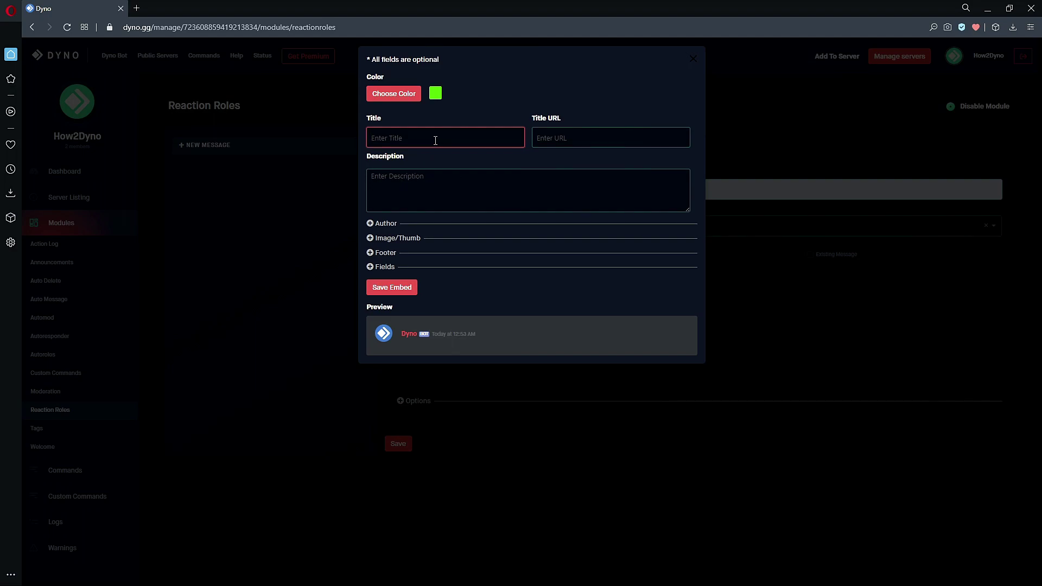
text(Wel)
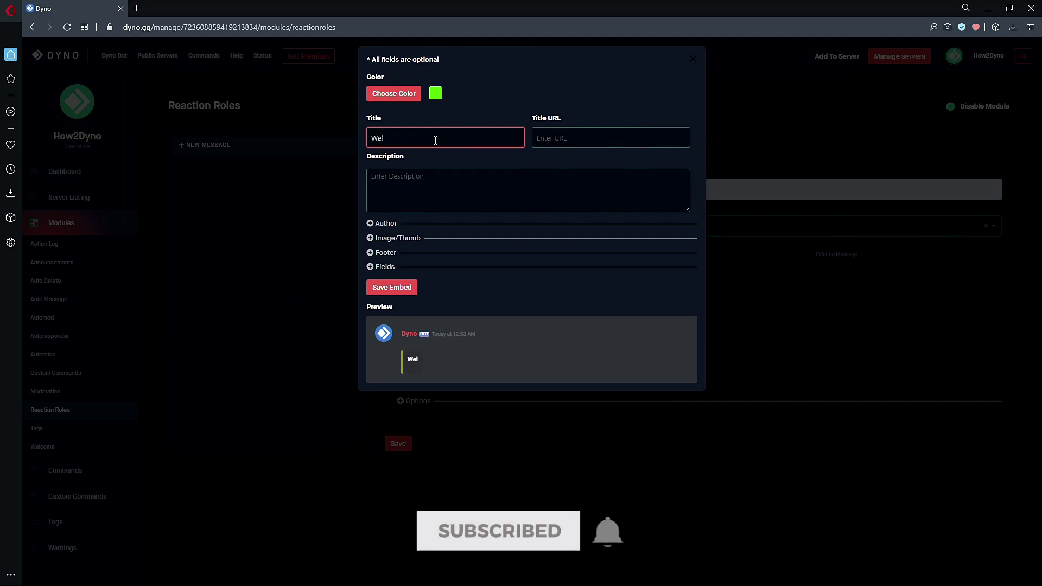
text(come to the server!)
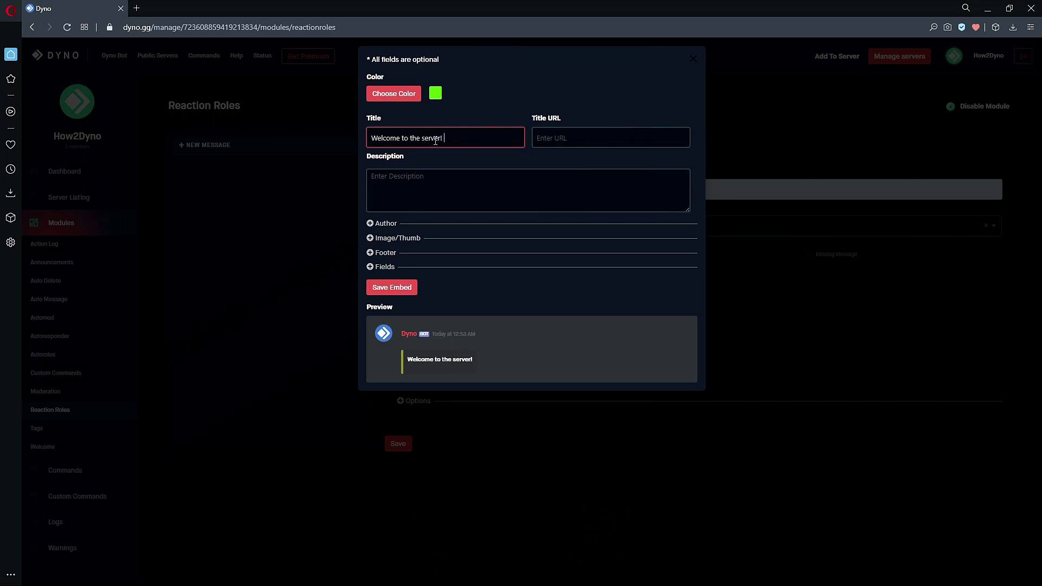
click(557, 137)
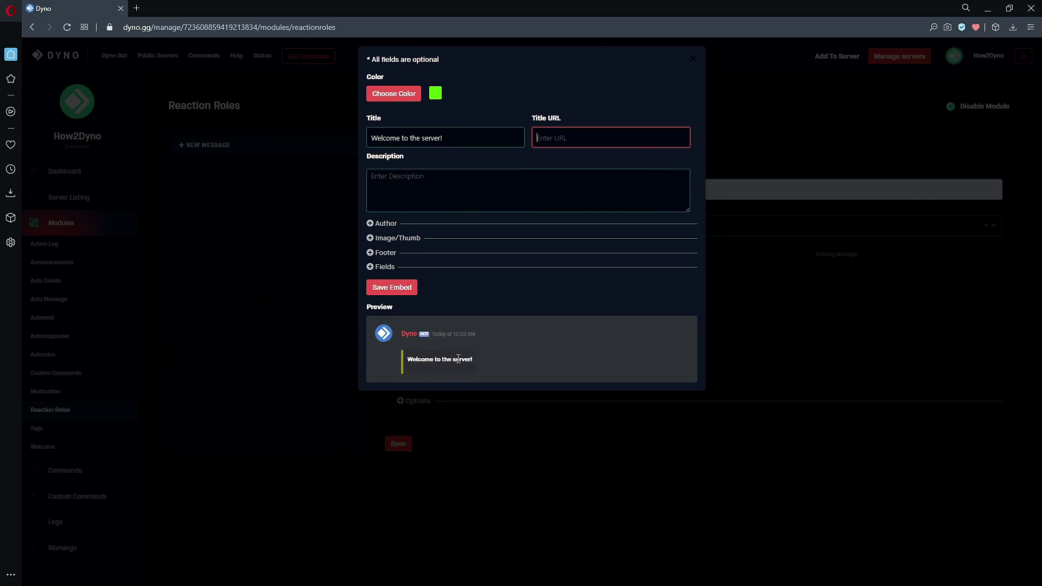
- Paste the dashboard page's address from the address bar into the title URL field
click(261, 27)
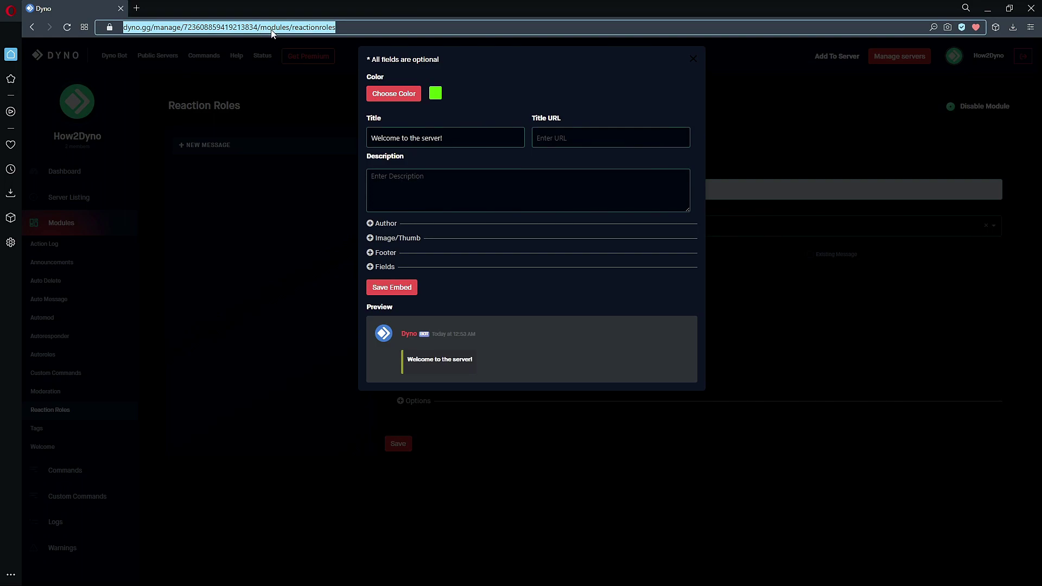
click(576, 135)
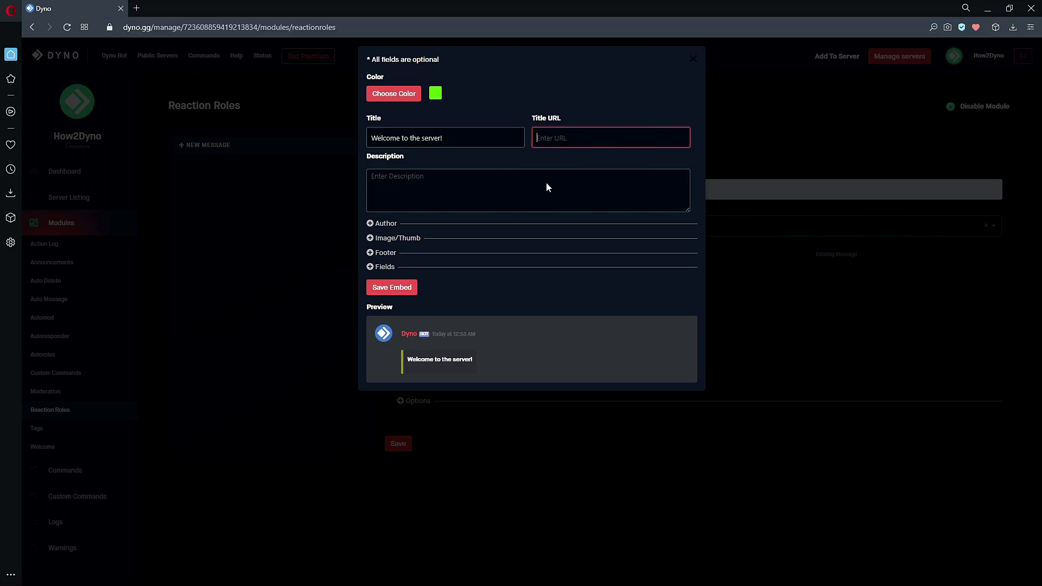
key(ctrl+v)
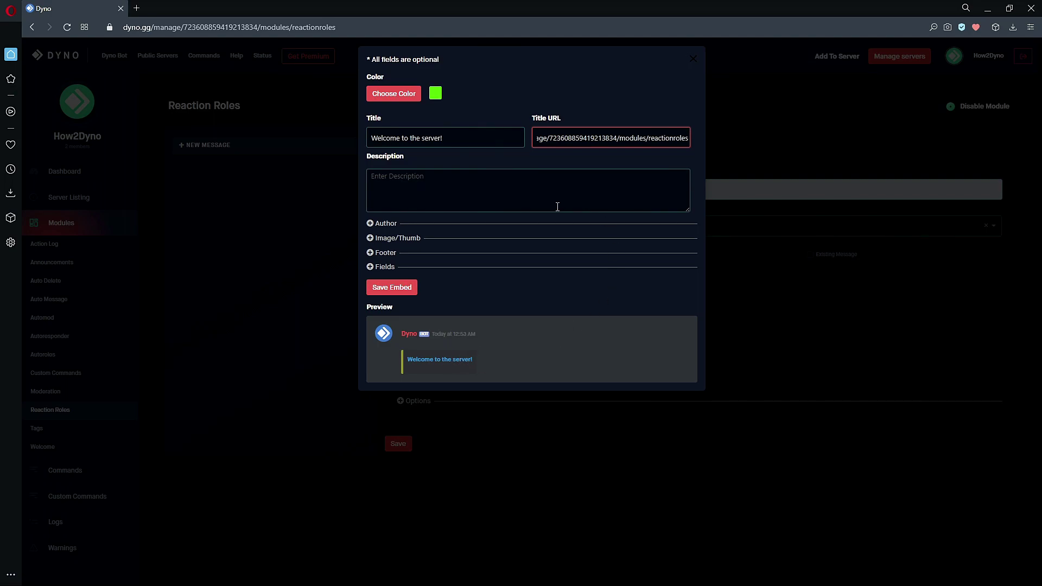
click(429, 189)
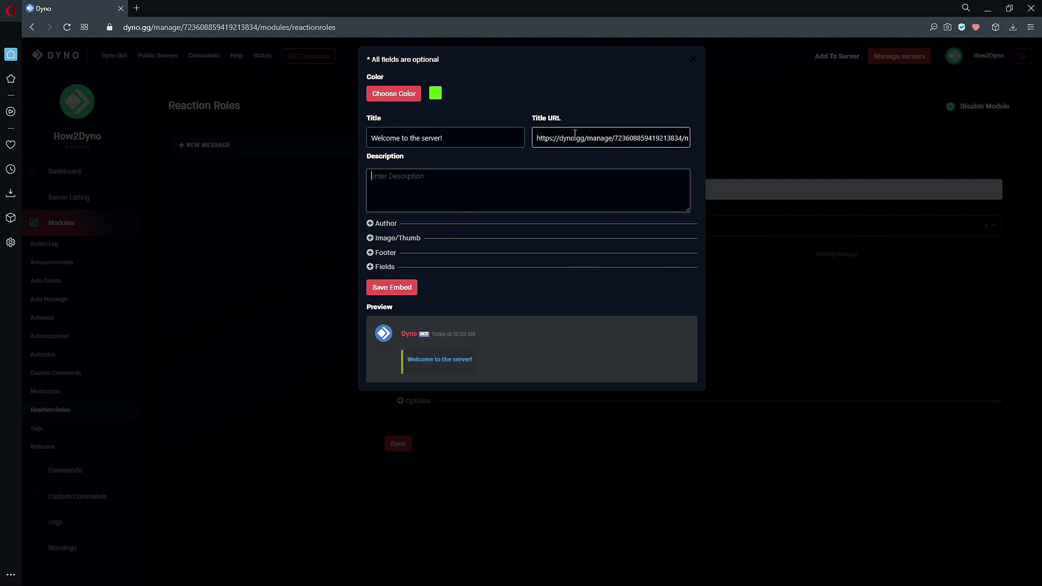
- Resize the Description box and paste in the paragraph explaining what a bot is
click(624, 205)
drag(686, 210, 685, 209)
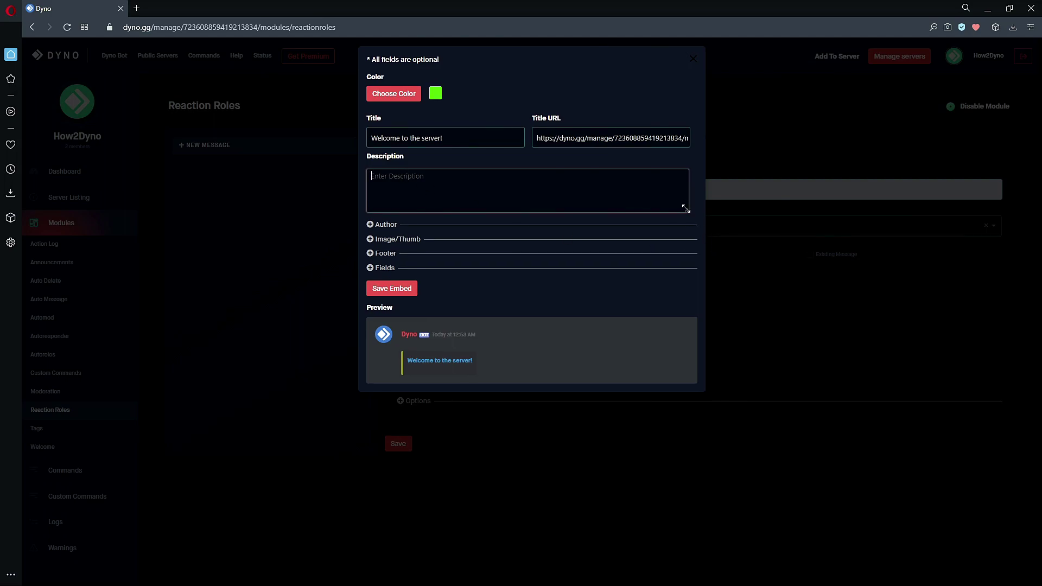
drag(683, 207, 686, 393)
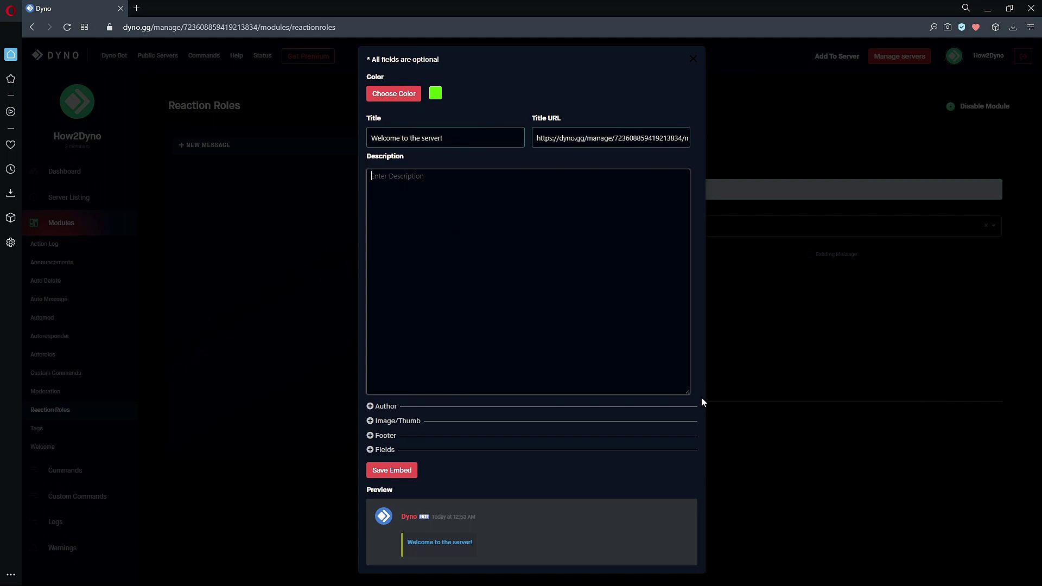
drag(688, 389, 695, 230)
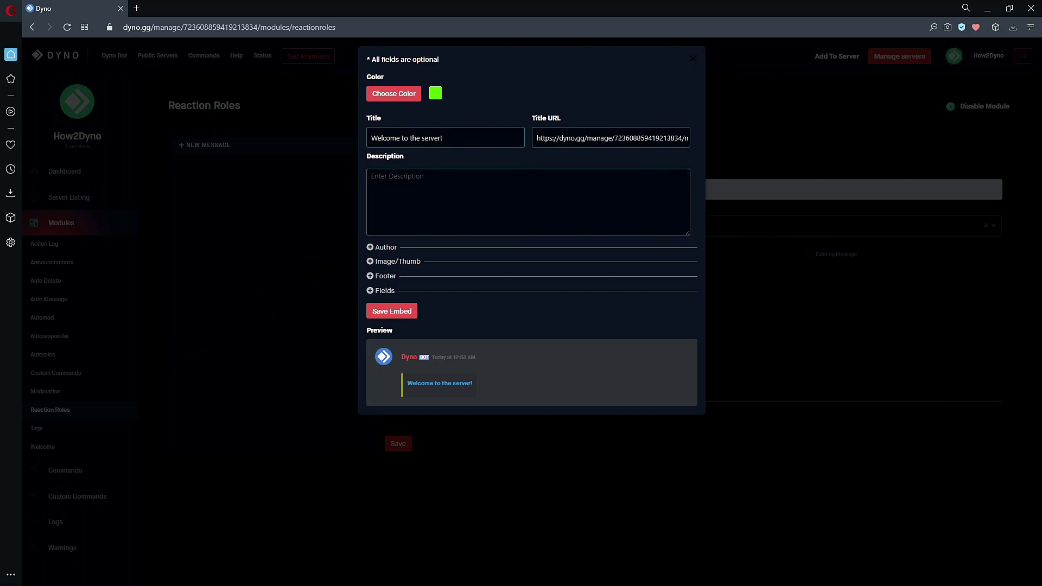
click(371, 176)
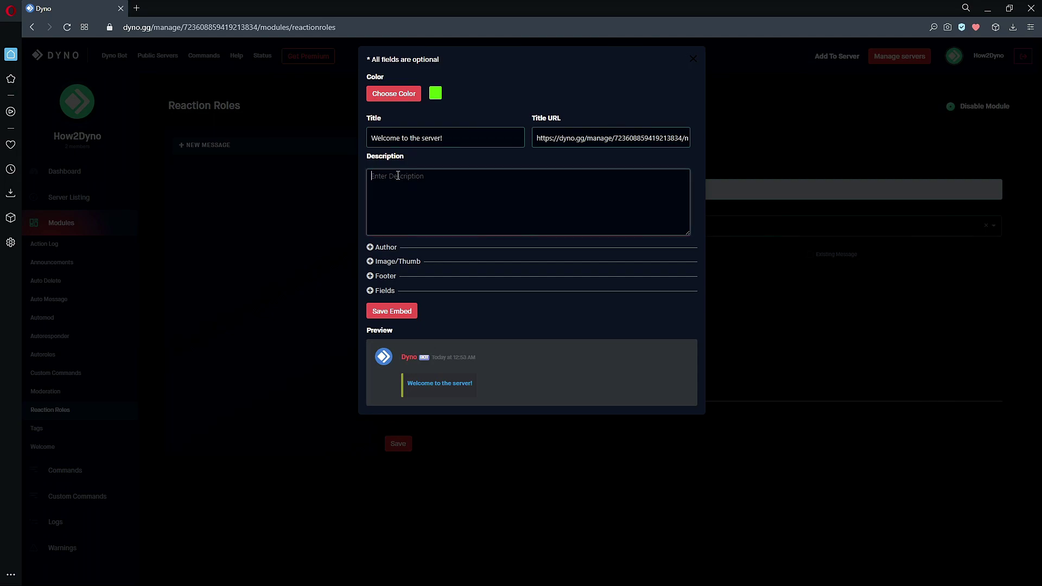
text(A bot (short for "robot") is an automated program that runs over the Internet. Some bots run automatically, while others only execute commands when they receive specific input. There are many different types of bots, but some common examples include web crawlers, chat room bots, and malicious bots)
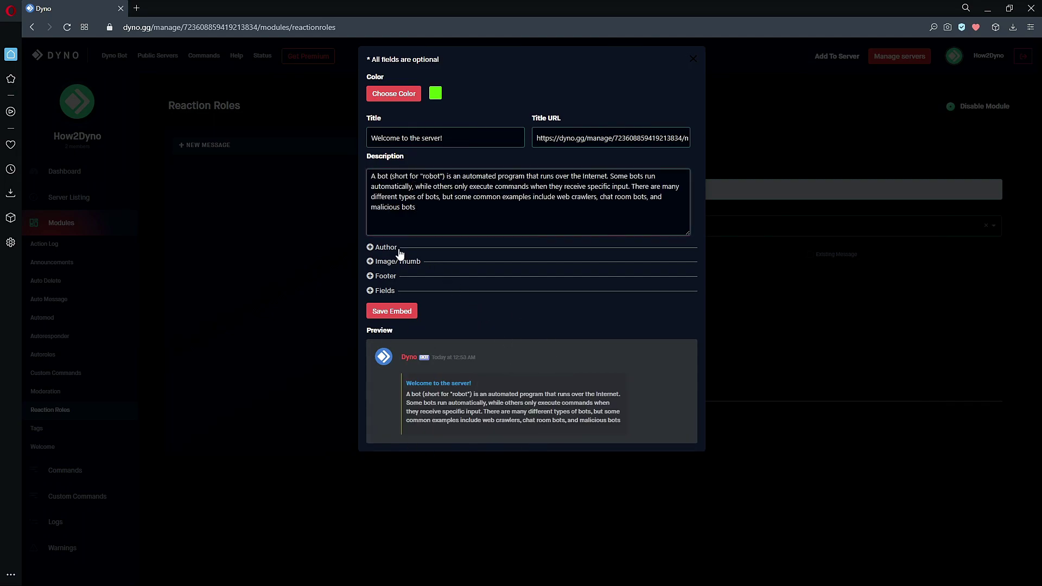
click(373, 247)
click(463, 287)
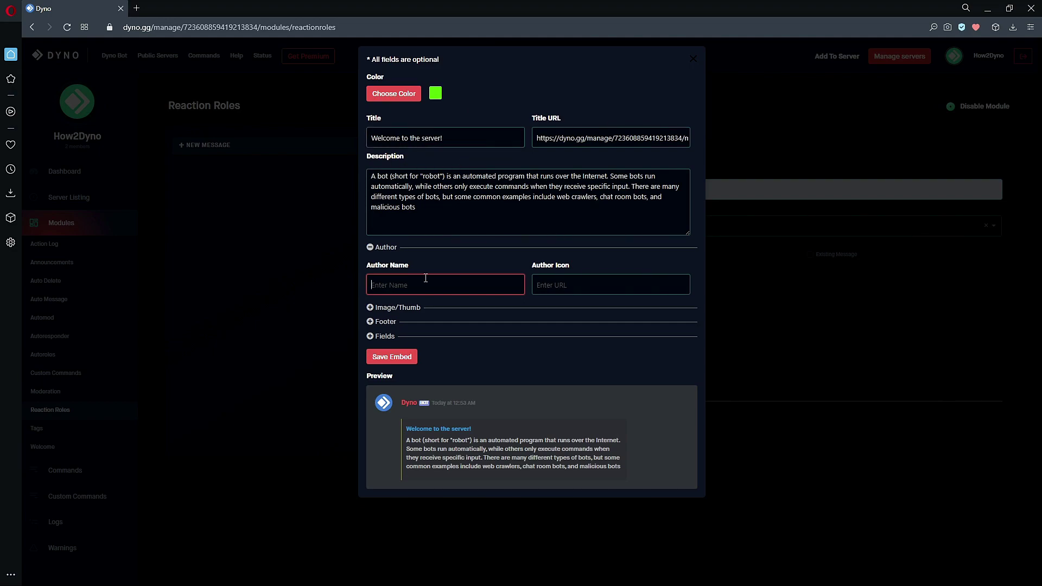
text(Welcome)
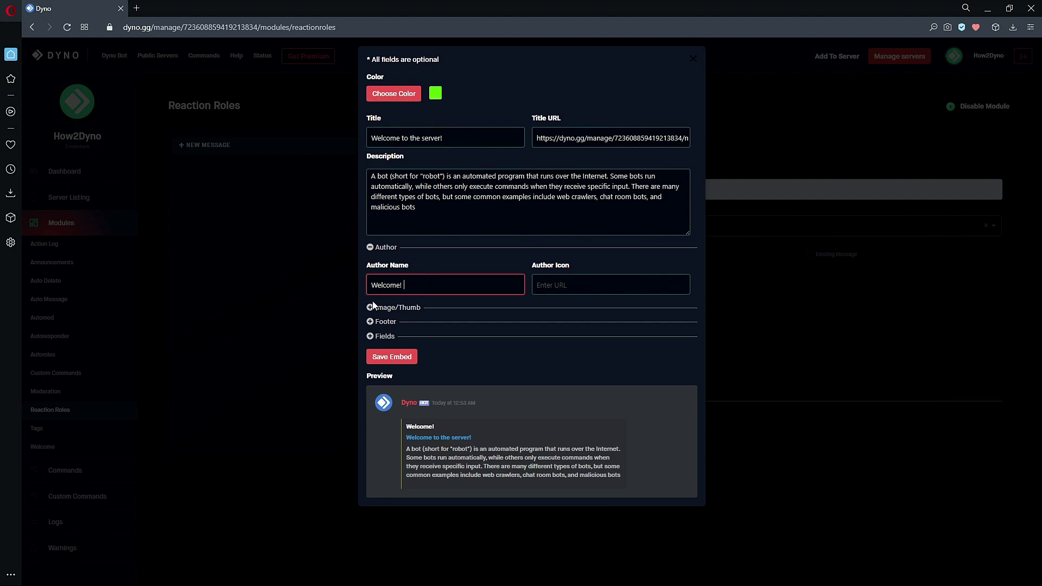
text(!)
click(558, 279)
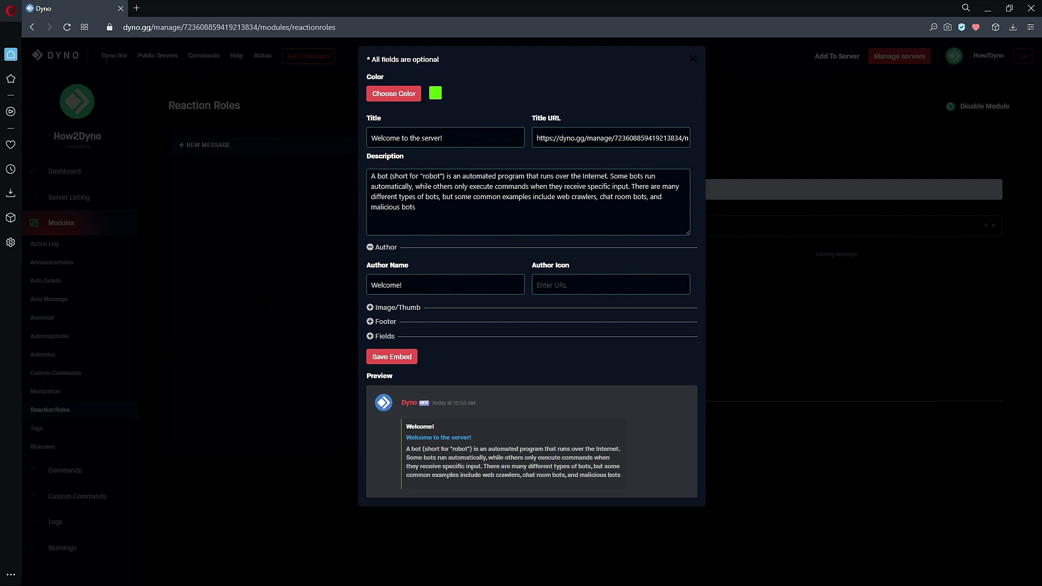
click(605, 283)
text(https://i.imgur.com/DPXGFxW.png)
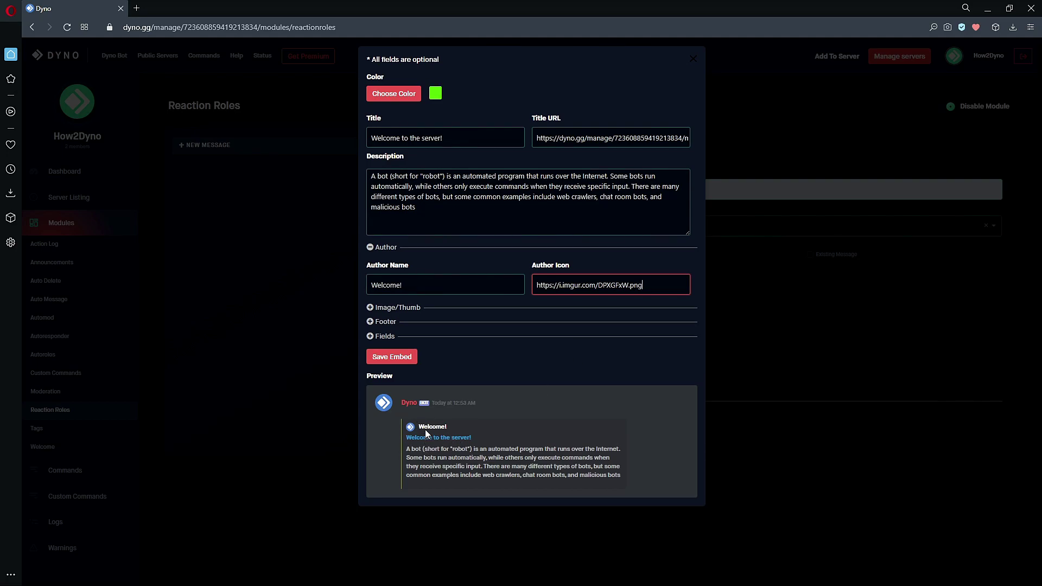
- Paste the imgur link as the thumbnail and leave the large Image field empty
click(397, 307)
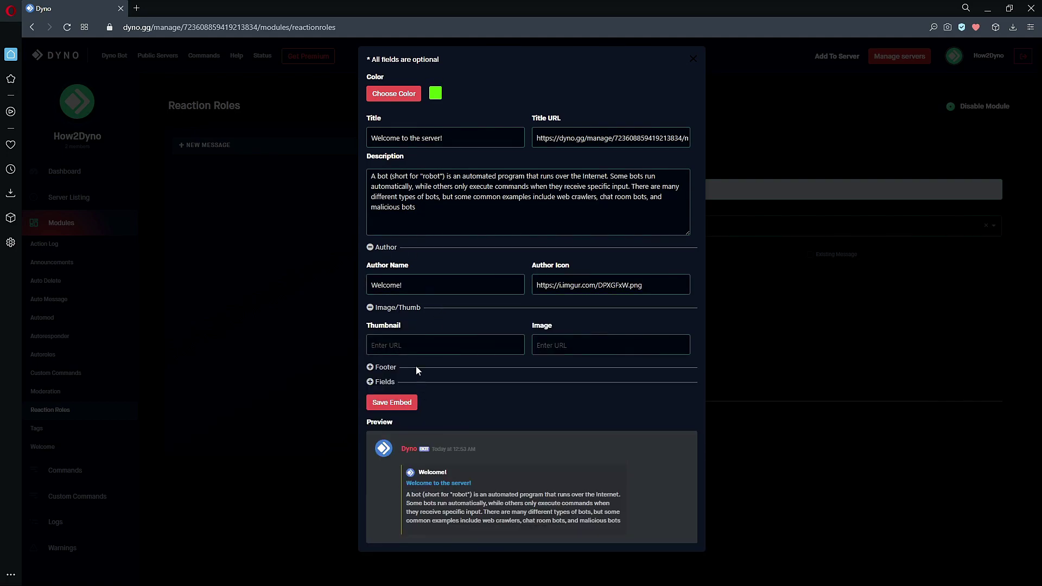
click(476, 350)
text(https://i.imgur.com/DPXGFxW.png)
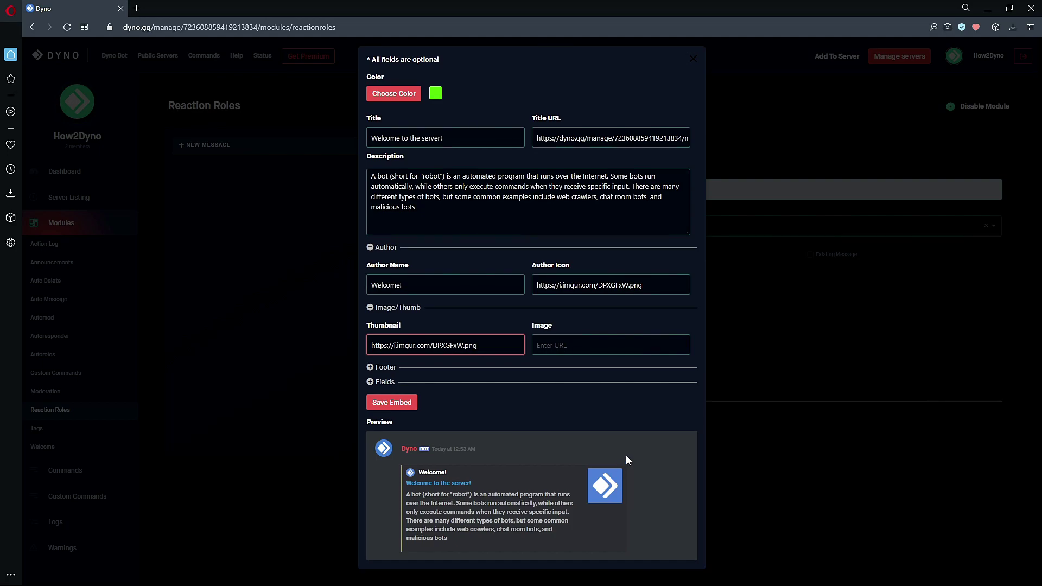
click(567, 344)
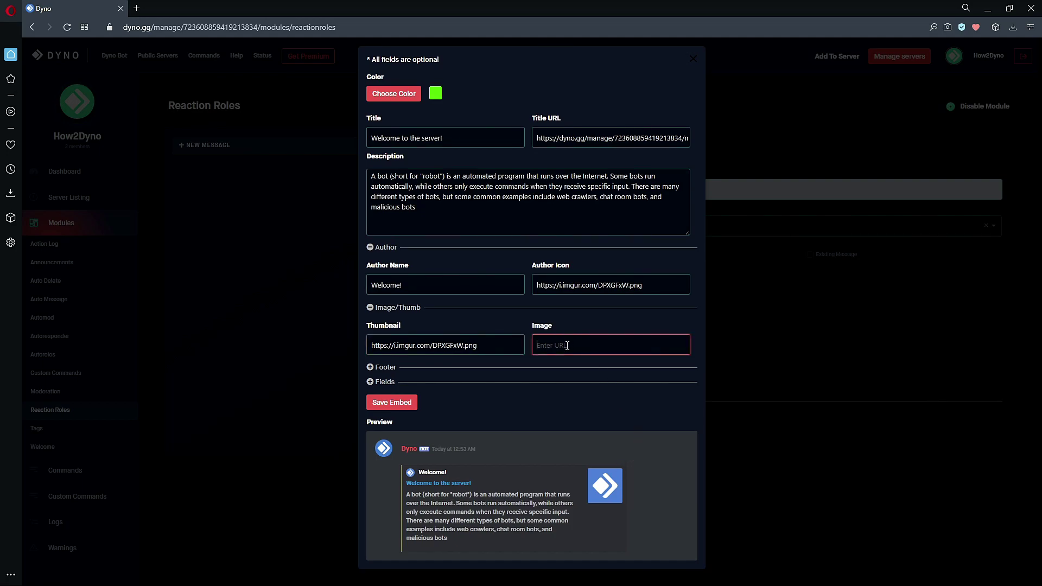
text(https://i.imgur.com/DPXGFxW.png)
scroll(580, 413, down, 2)
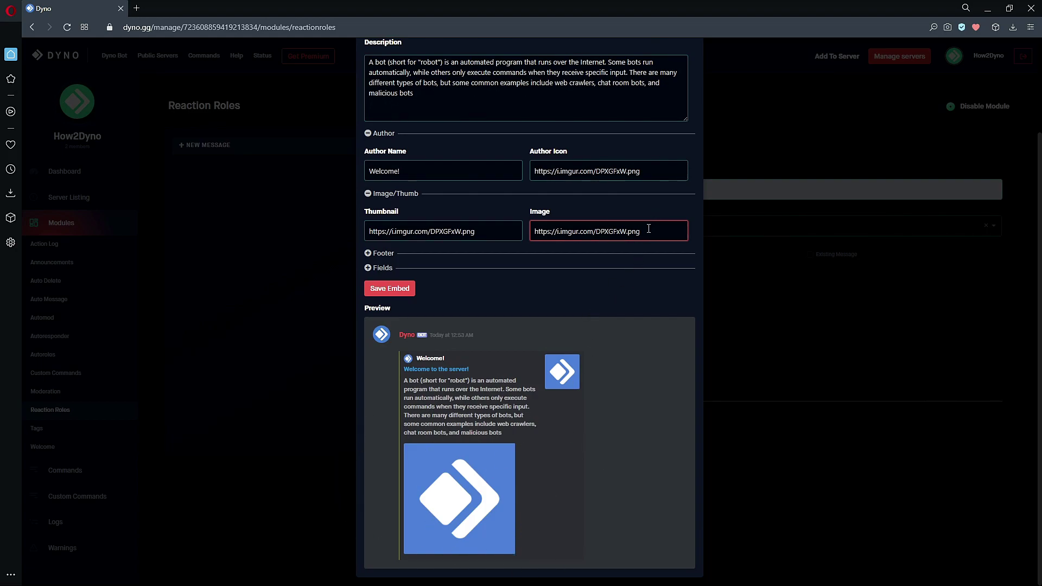
drag(634, 228, 532, 226)
key(ctrl+c)
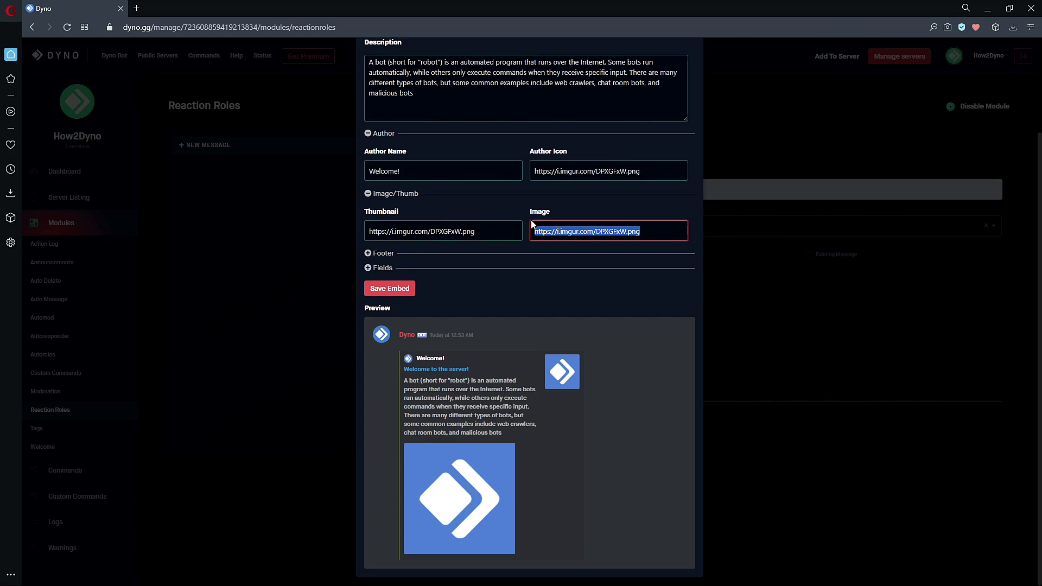
key(BackSpace)
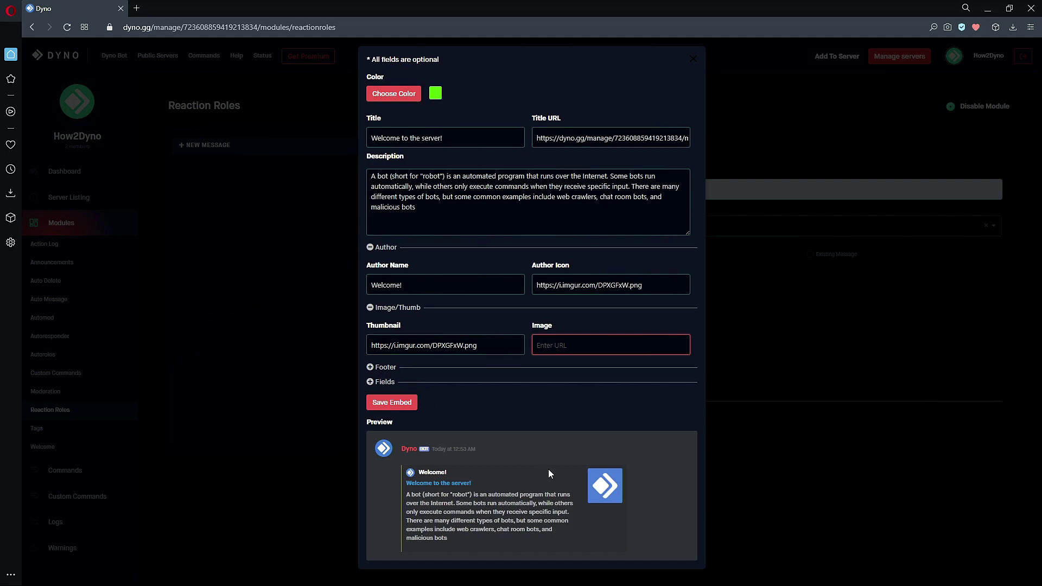
- Enter How2Dyno as the footer text and paste the imgur link as the footer icon
click(387, 368)
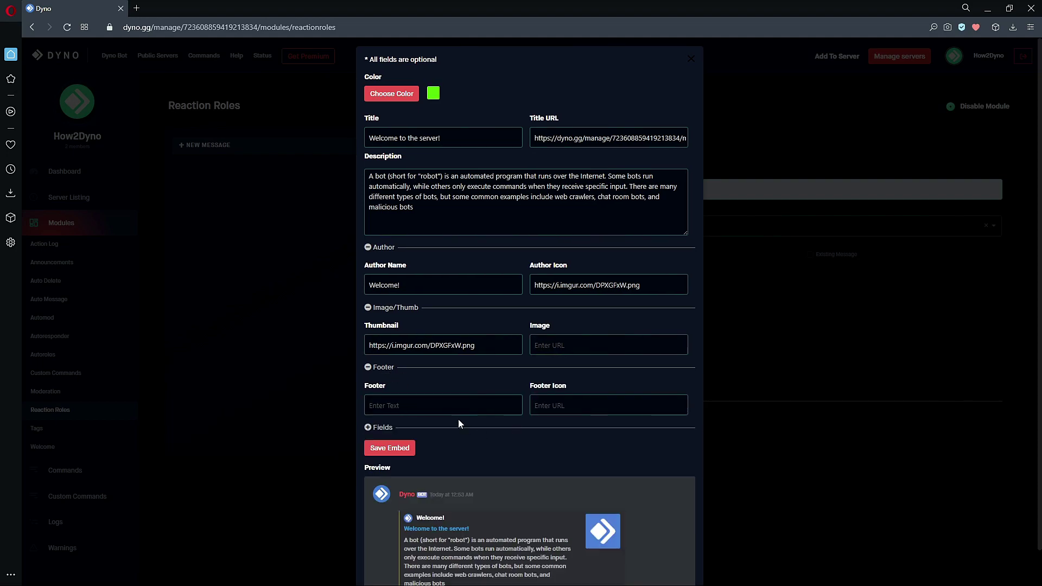
click(448, 414)
scroll(447, 396, down, 1)
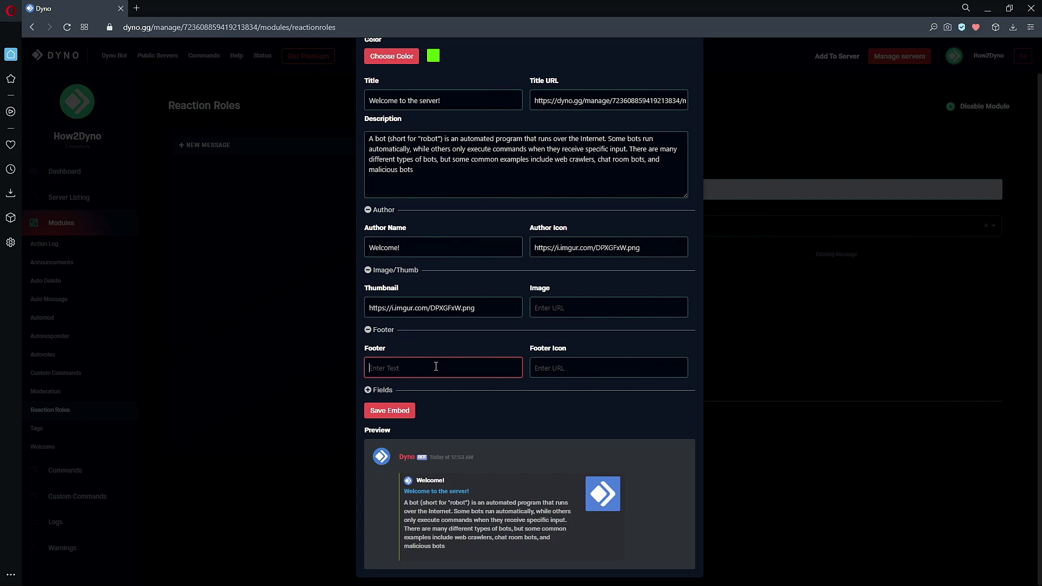
text(H)
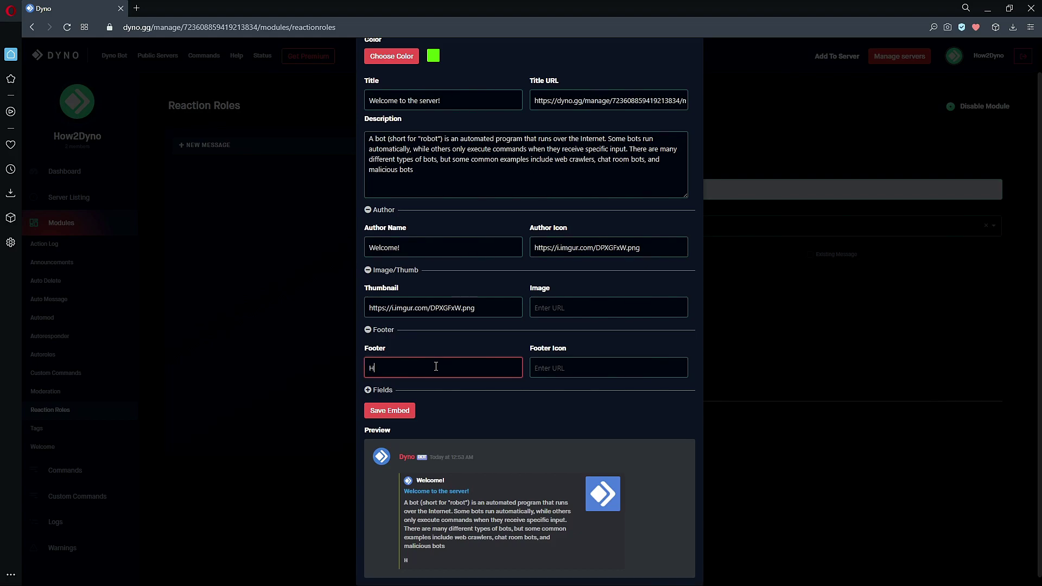
text(ow2Dyno)
click(630, 369)
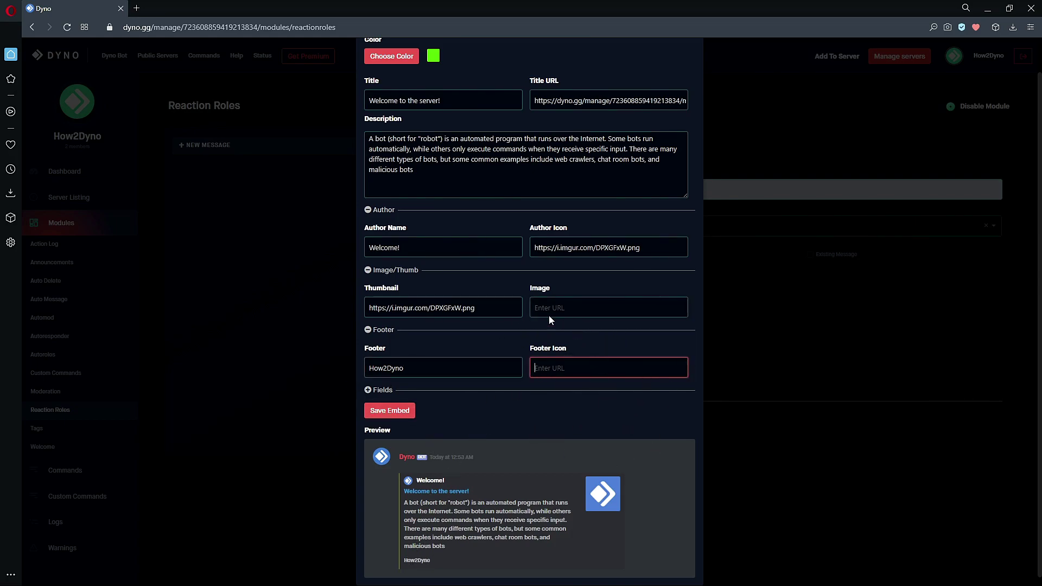
key(ctrl+v)
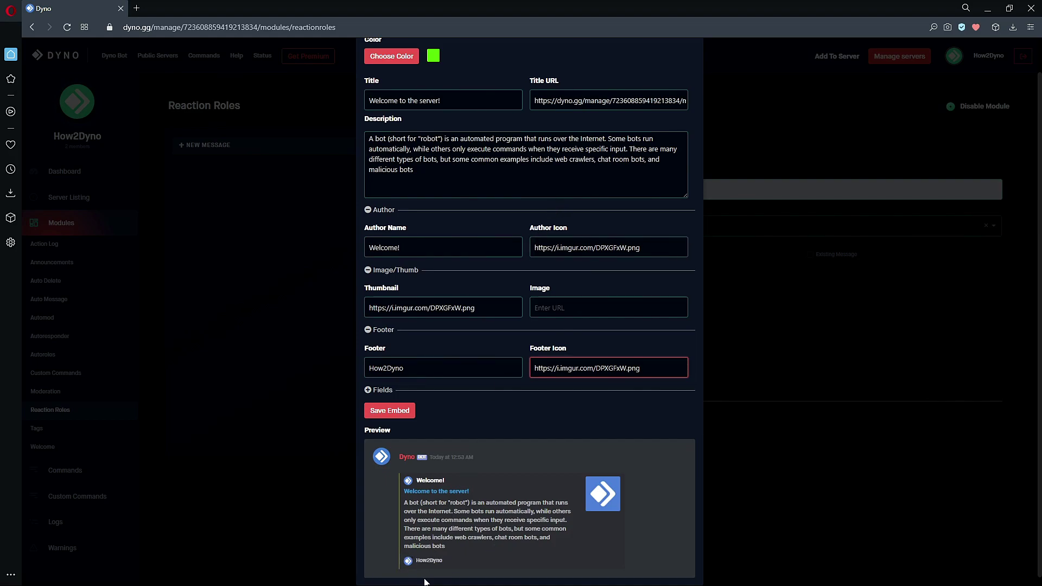
scroll(467, 489, down, 1)
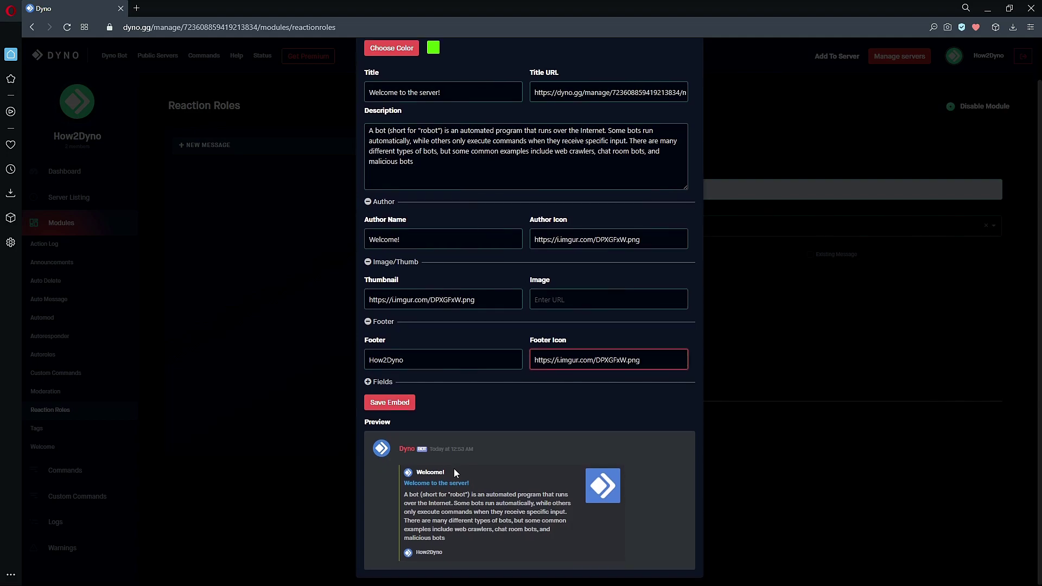
- Add a new embed field named 'Voice Channel Rules'
click(380, 382)
scroll(402, 364, down, 1)
click(389, 381)
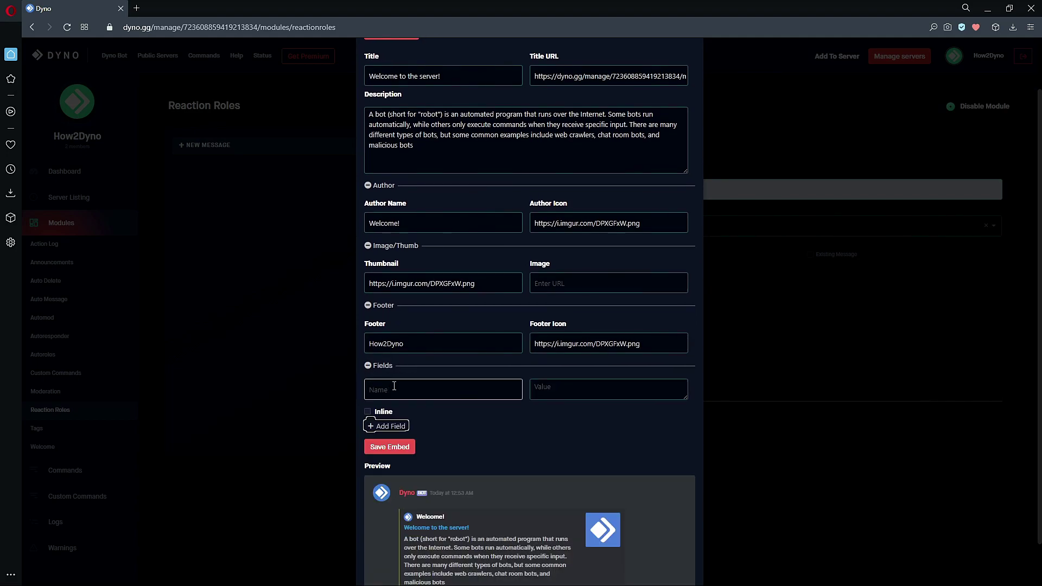
click(400, 389)
scroll(536, 533, down, 1)
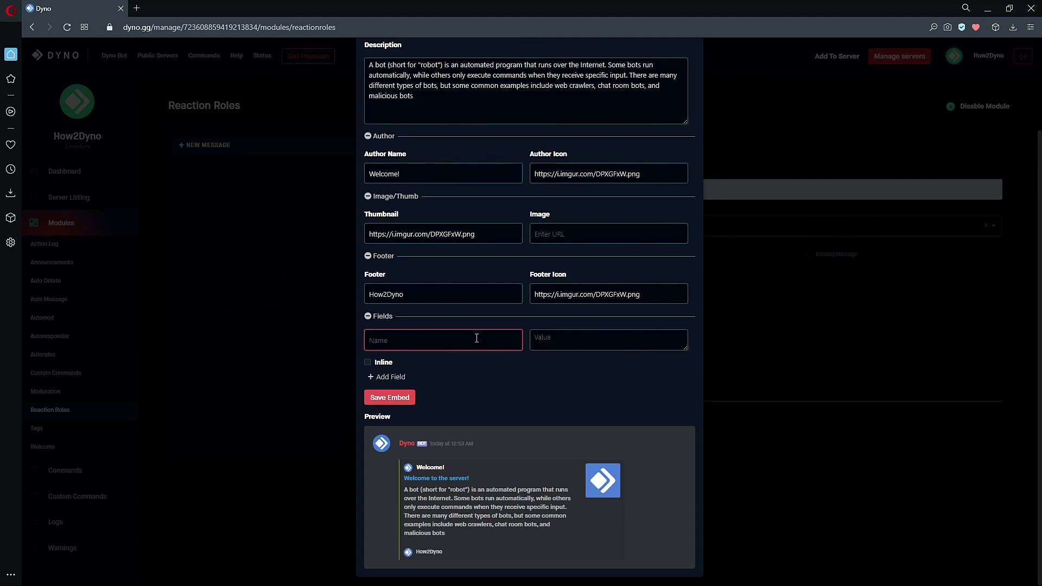
text(Voice )
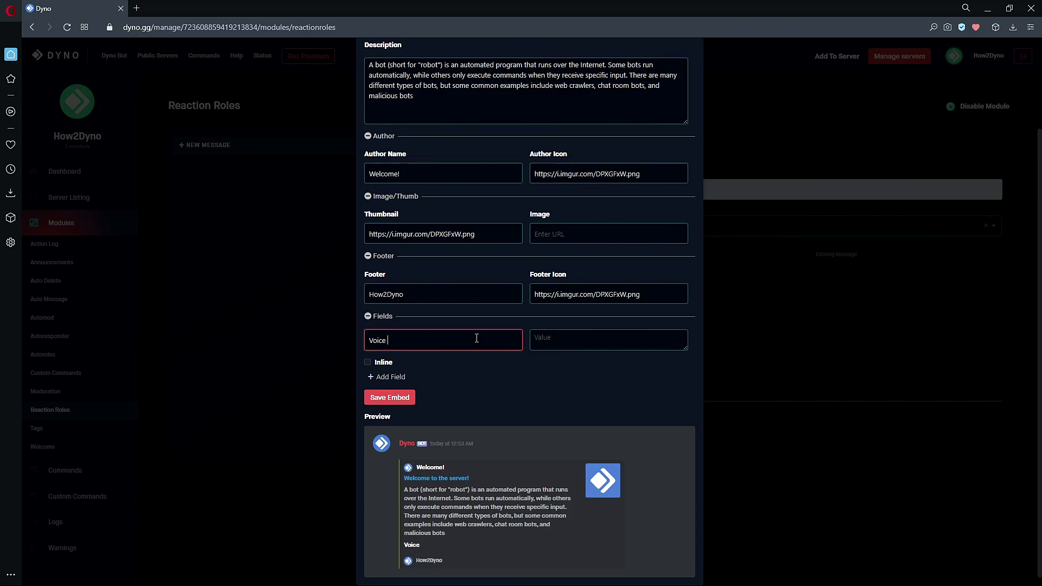
text(Channel Rules)
- Copy the bot description paragraph and paste it as the field's value
click(611, 340)
scroll(592, 336, up, 1)
scroll(593, 337, up, 1)
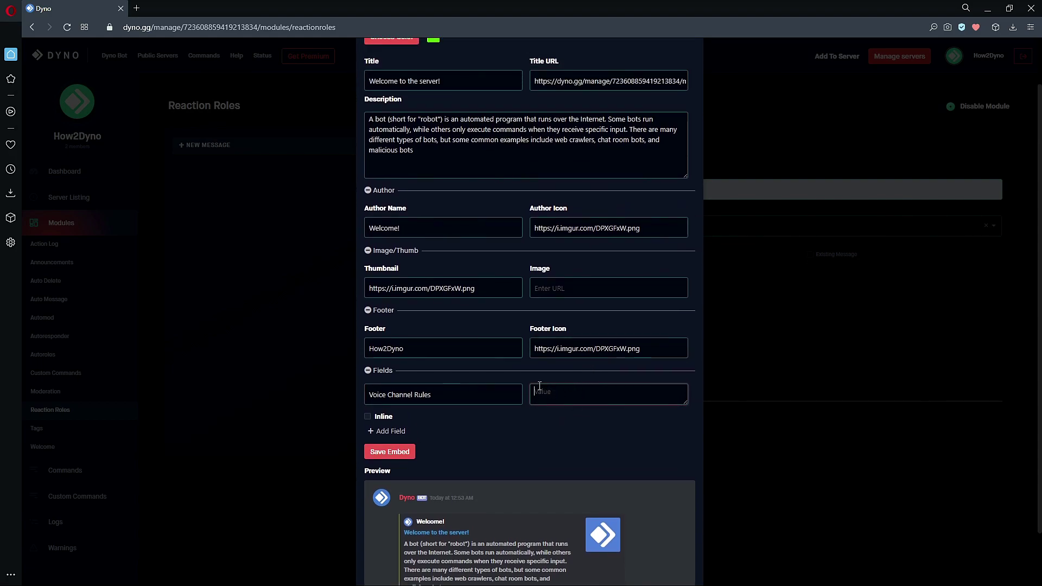
drag(444, 166, 356, 85)
key(ctrl+c)
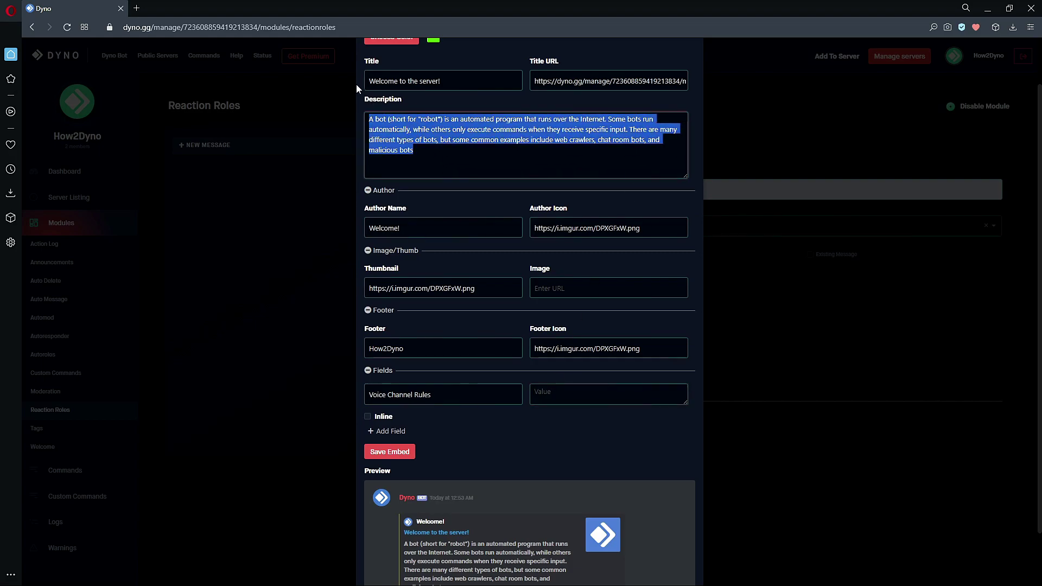
click(588, 395)
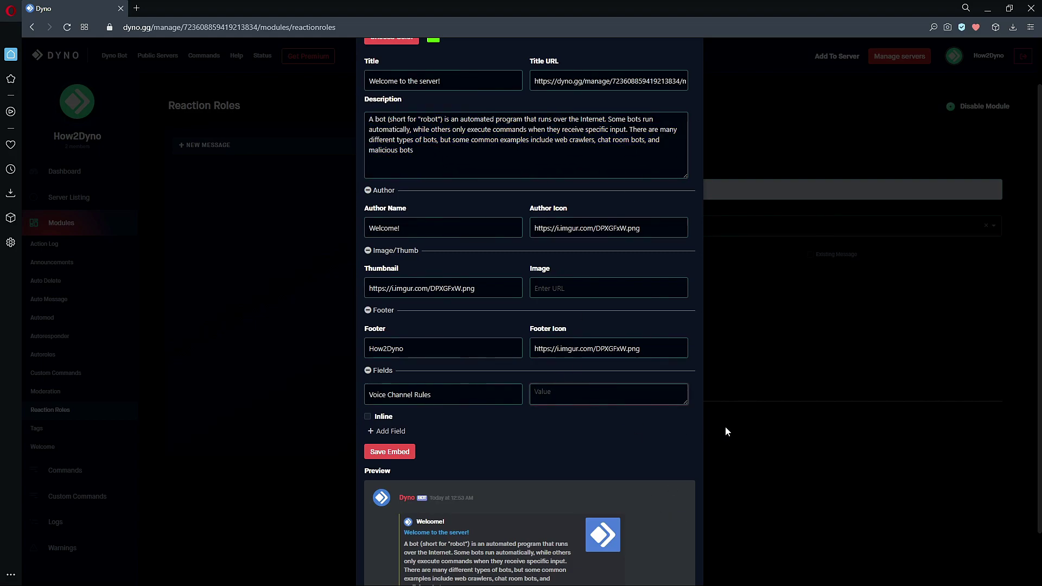
key(ctrl+v)
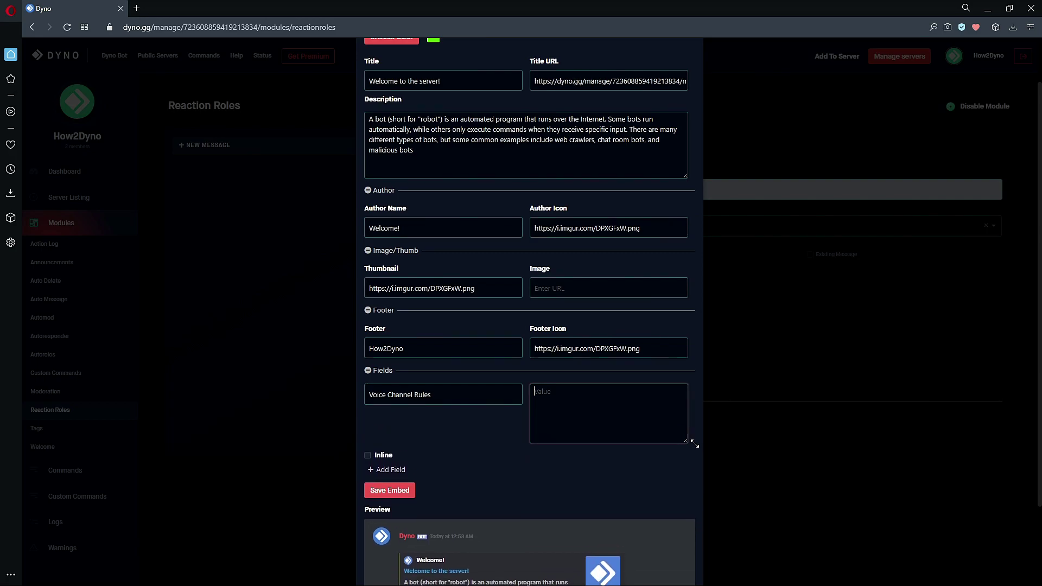
scroll(545, 455, down, 3)
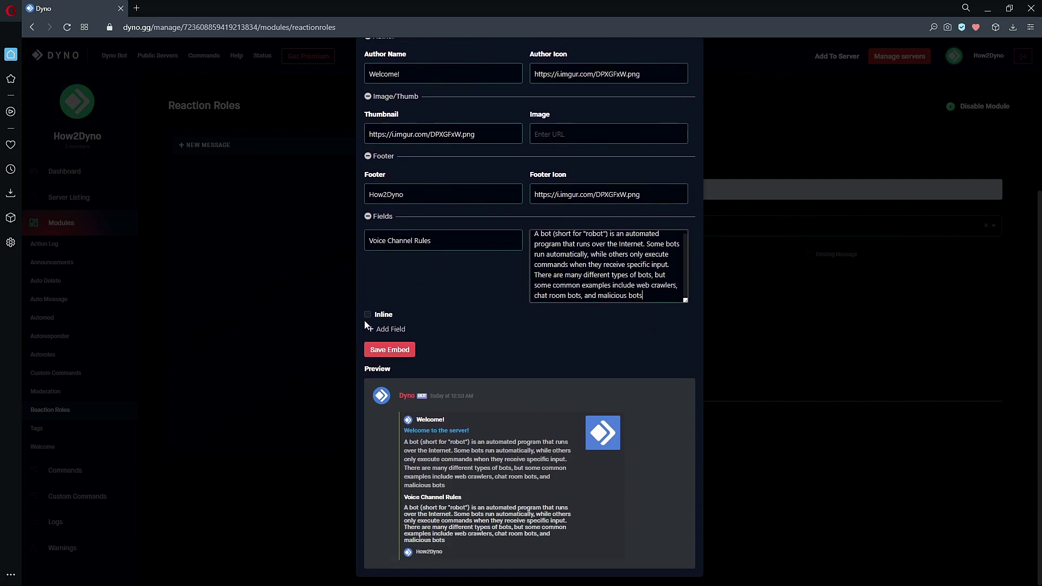
click(375, 330)
click(402, 340)
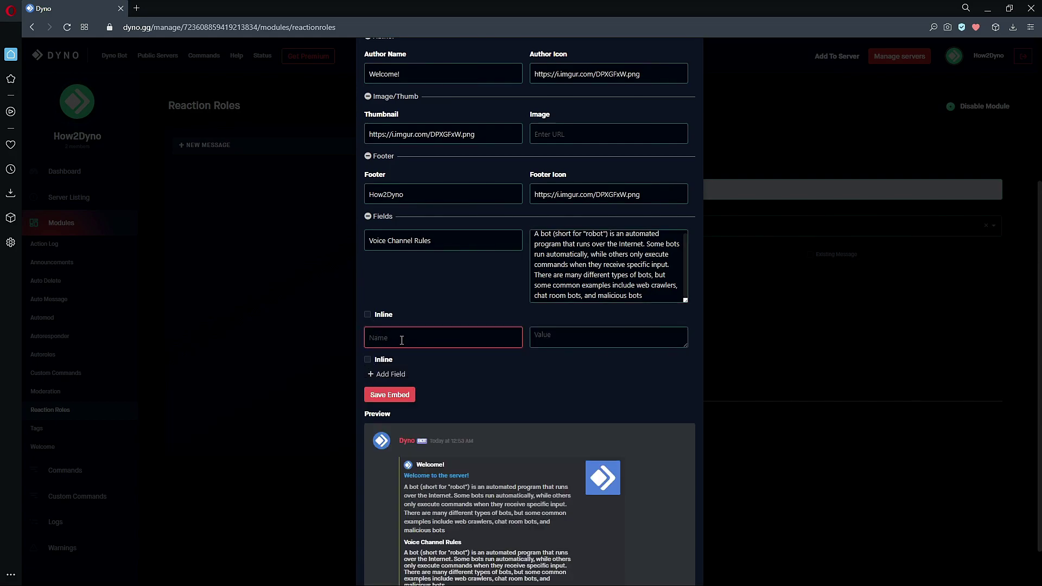
text(Channel Rules)
click(618, 336)
key(ctrl+v)
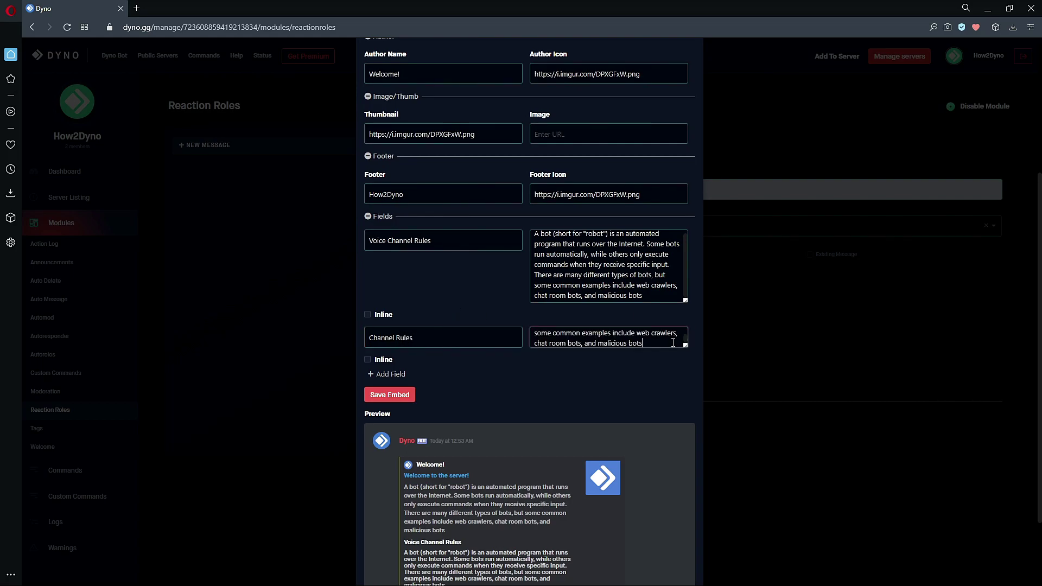
drag(685, 347, 693, 429)
scroll(689, 253, up, 1)
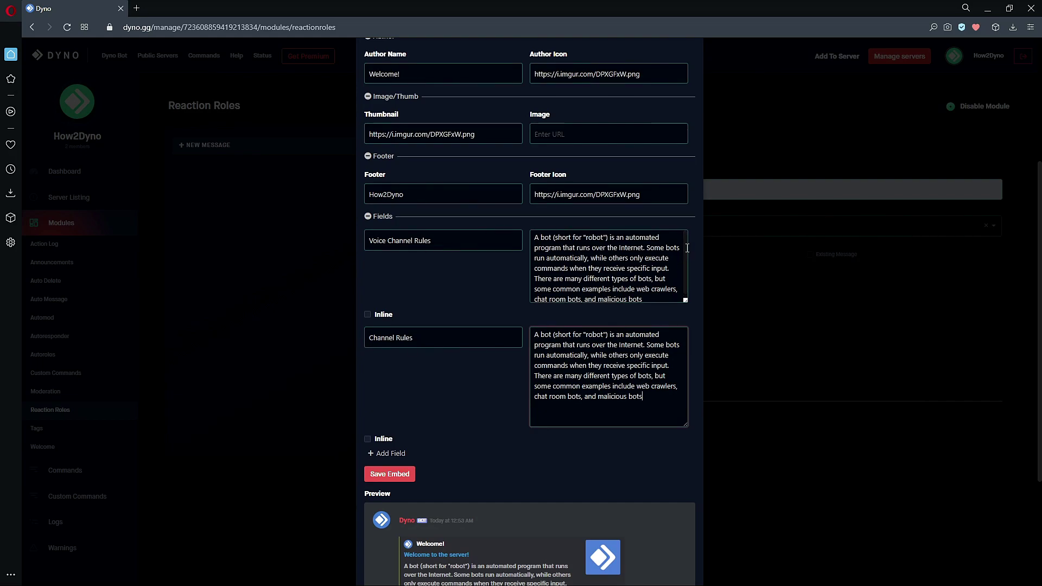
scroll(688, 249, down, 1)
scroll(687, 244, up, 1)
scroll(597, 405, down, 3)
scroll(478, 333, up, 2)
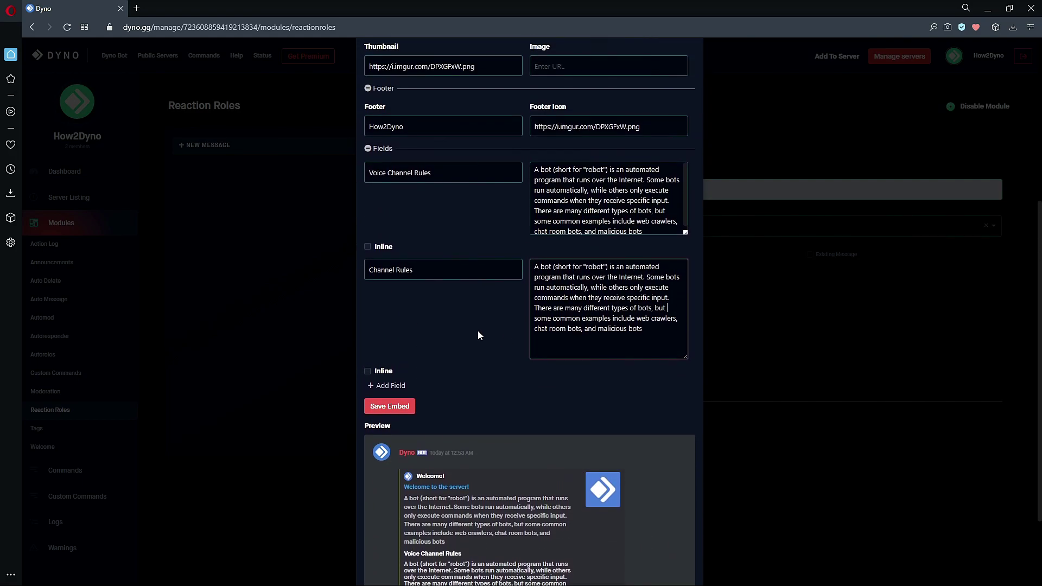
scroll(417, 429, down, 2)
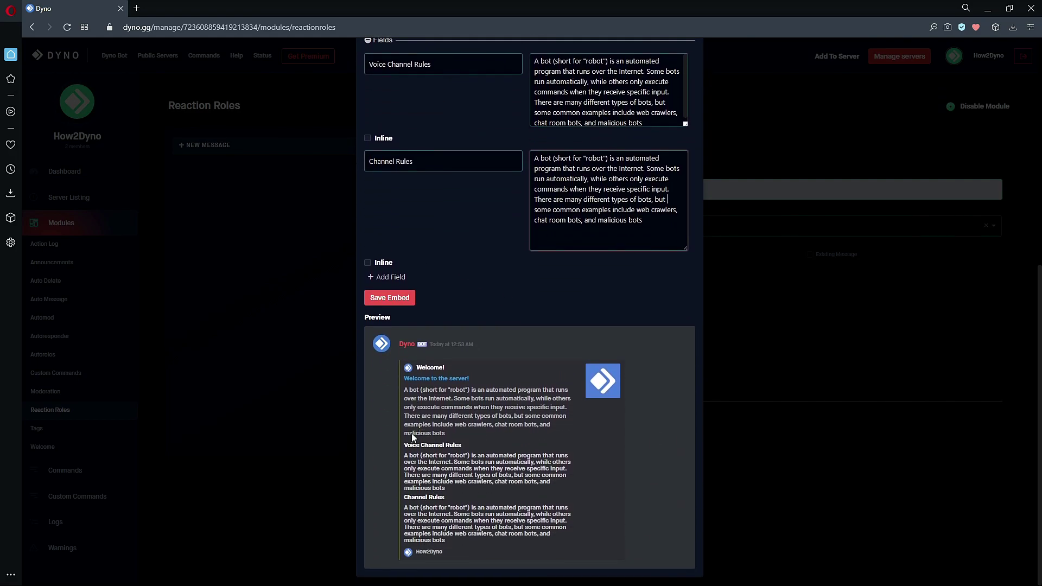
scroll(411, 458, up, 2)
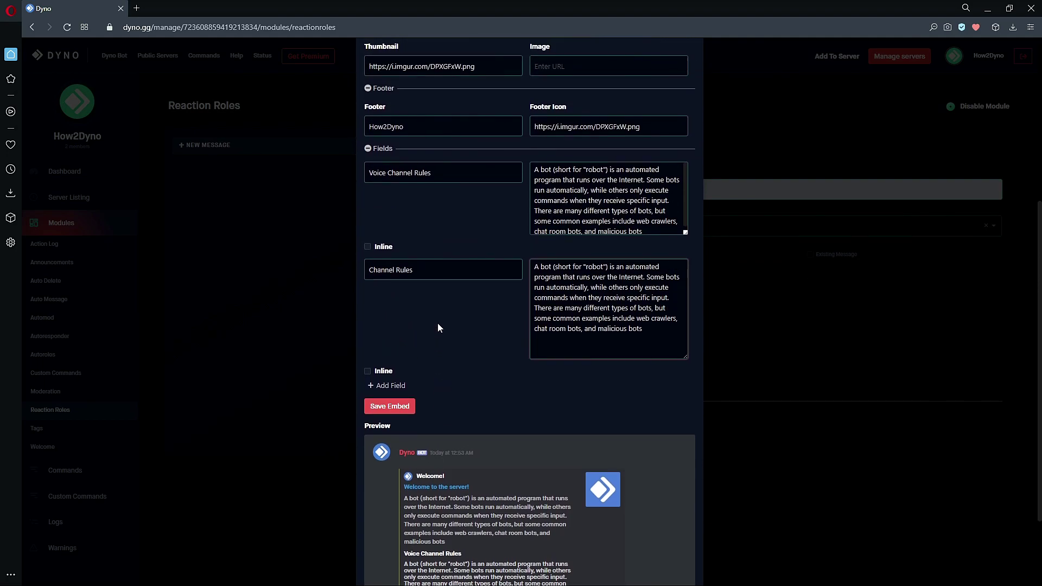
click(371, 247)
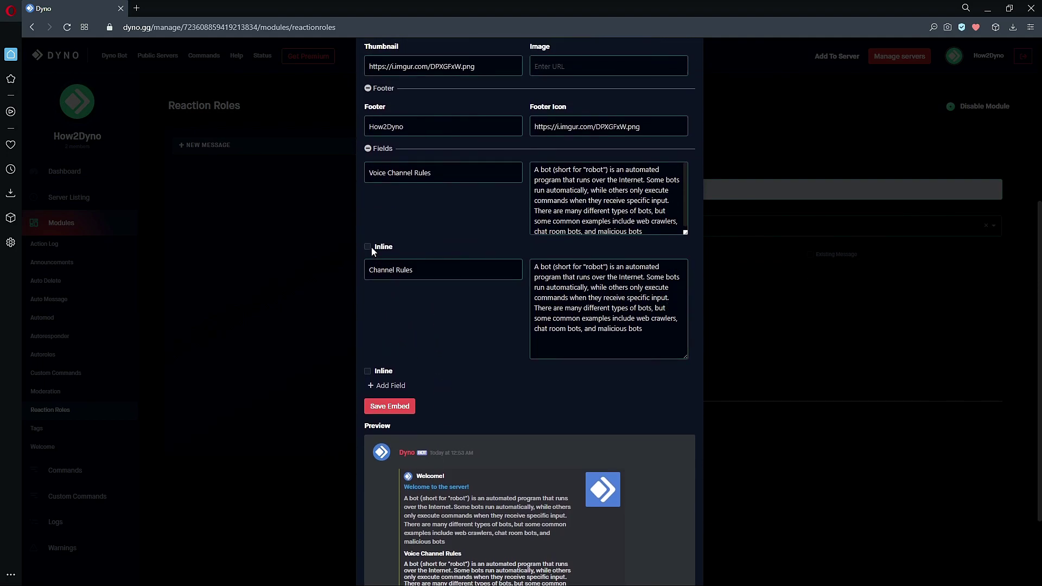
click(369, 371)
scroll(460, 359, down, 2)
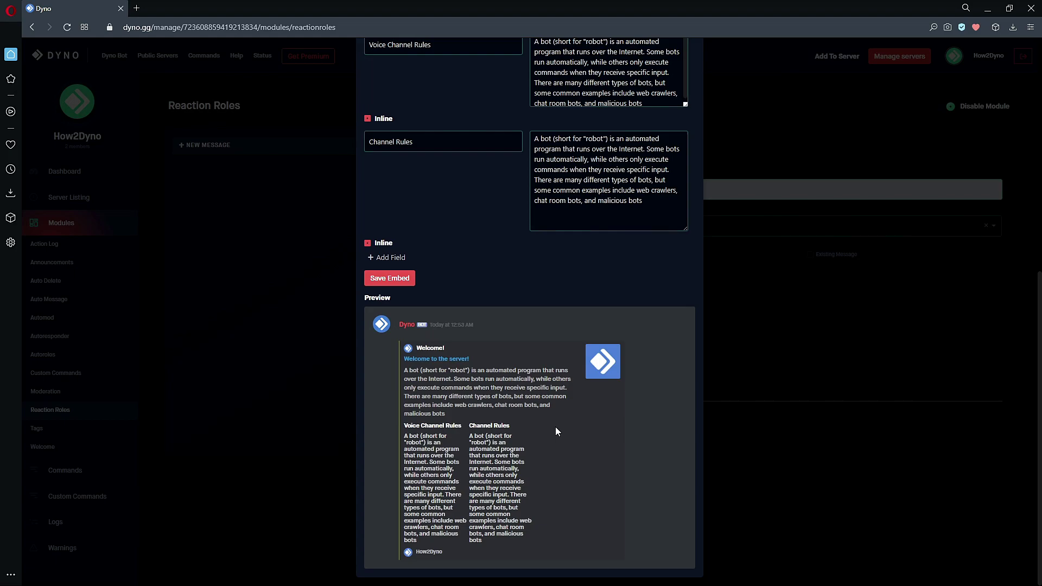
scroll(584, 446, up, 2)
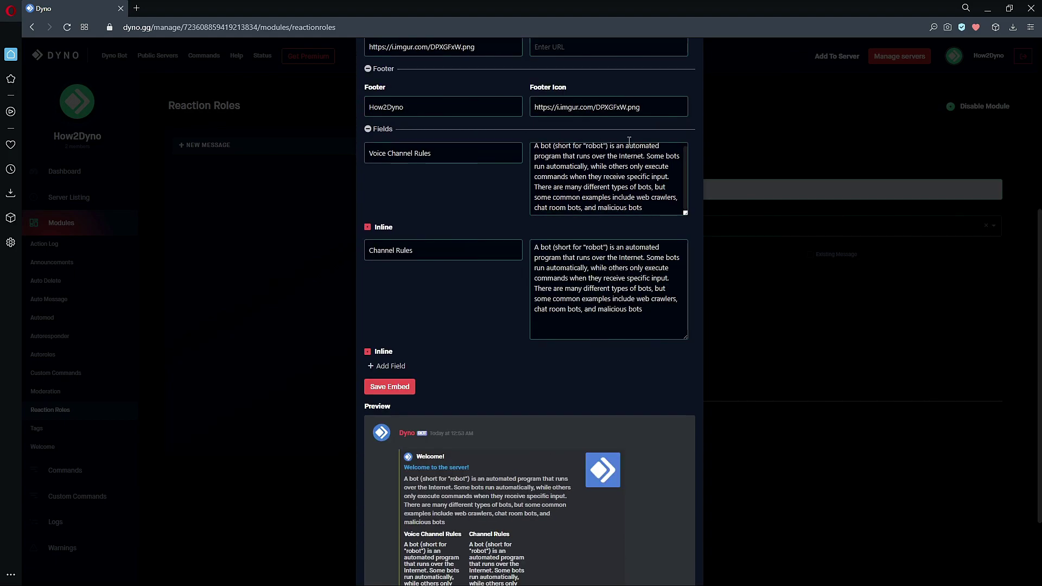
scroll(423, 291, down, 1)
scroll(511, 405, up, 1)
click(368, 228)
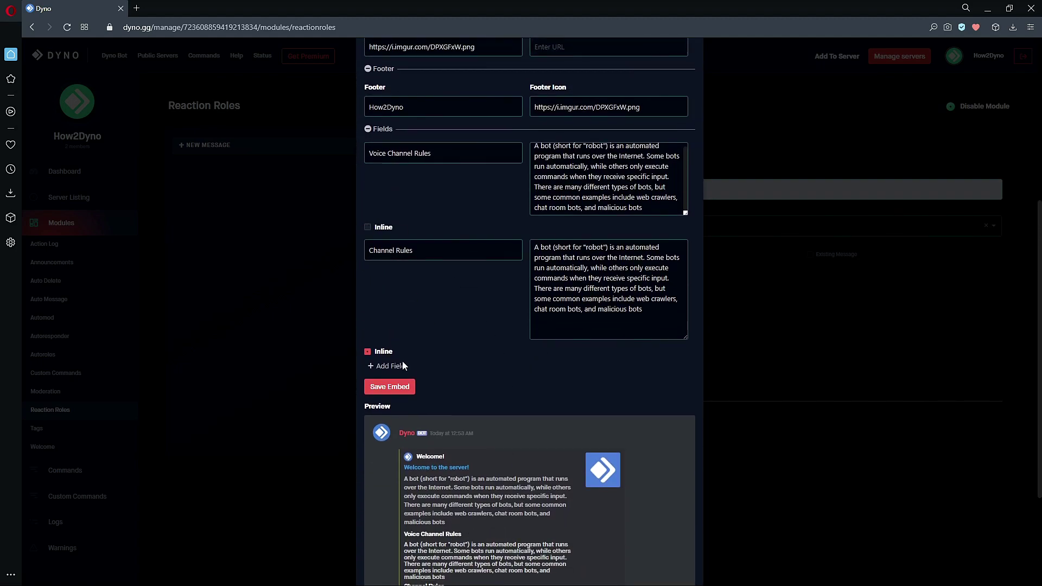
click(367, 351)
scroll(525, 355, down, 2)
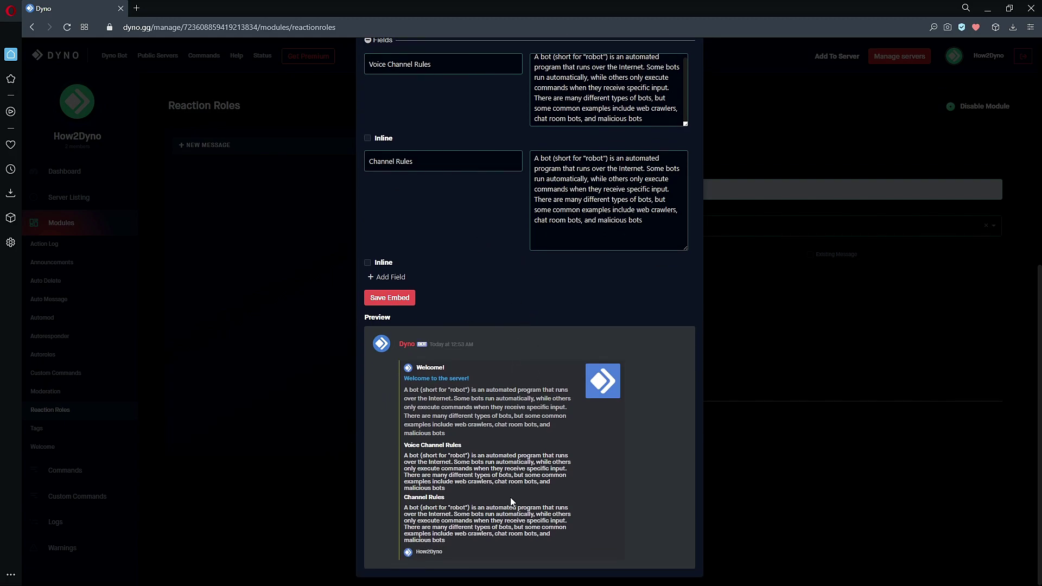
scroll(508, 461, up, 2)
scroll(500, 453, up, 5)
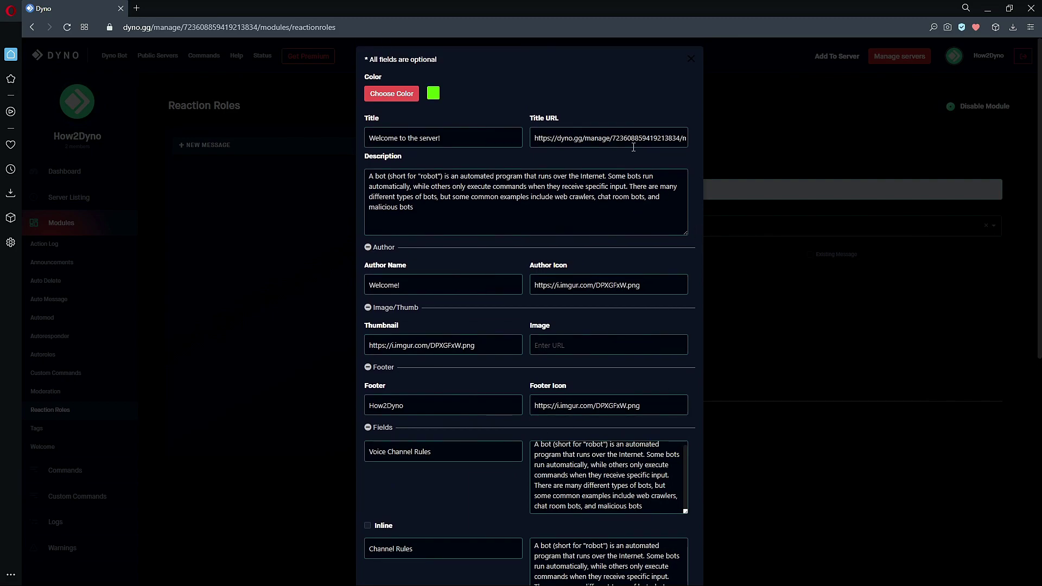
- Save the finished embed and add a new reaction entry
scroll(604, 203, down, 6)
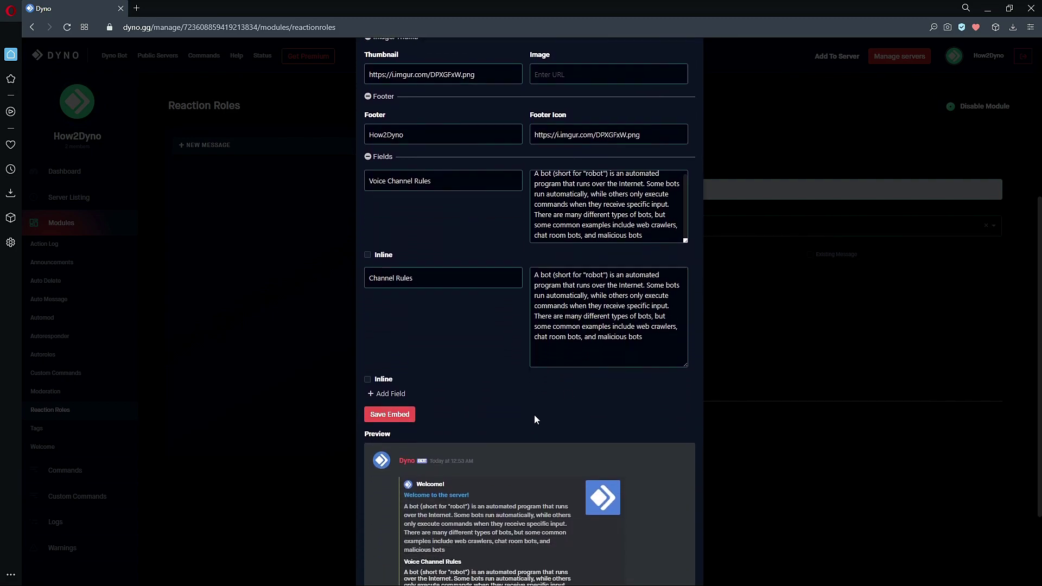
click(398, 359)
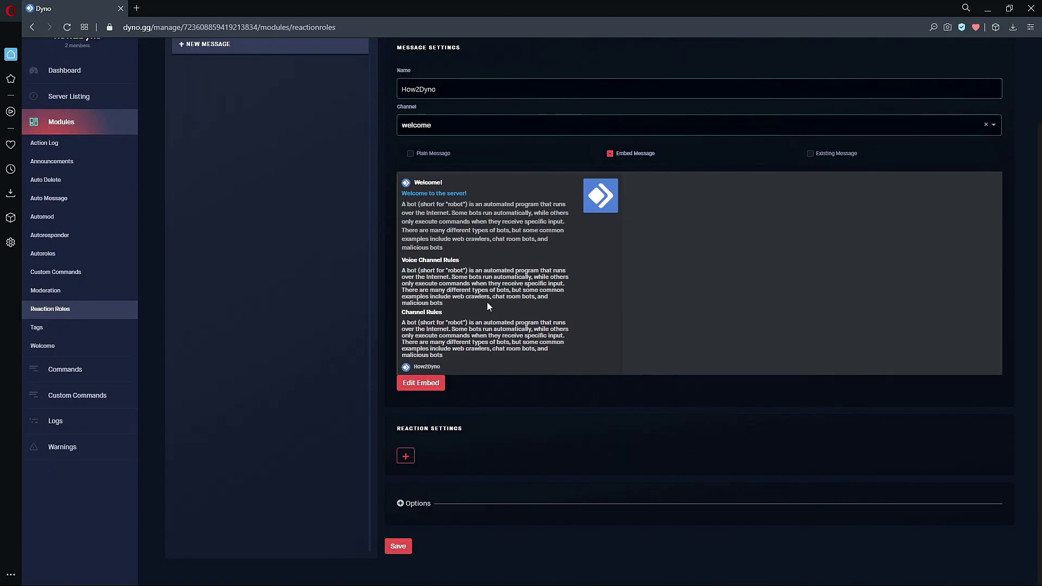
click(406, 456)
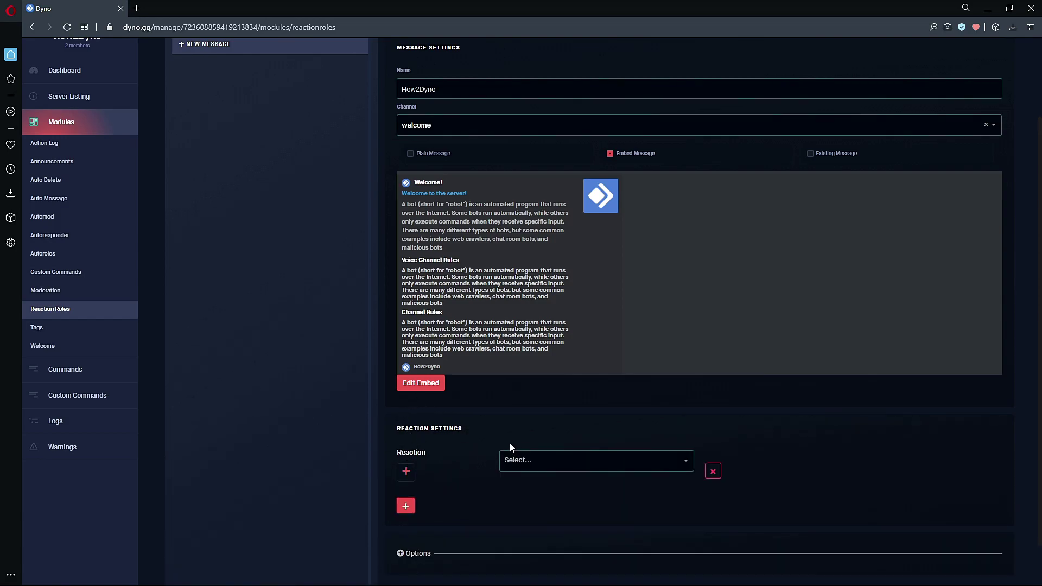
- Set the reaction to the thumbs-up emoji, granting the Verified role
click(406, 471)
scroll(413, 475, down, 1)
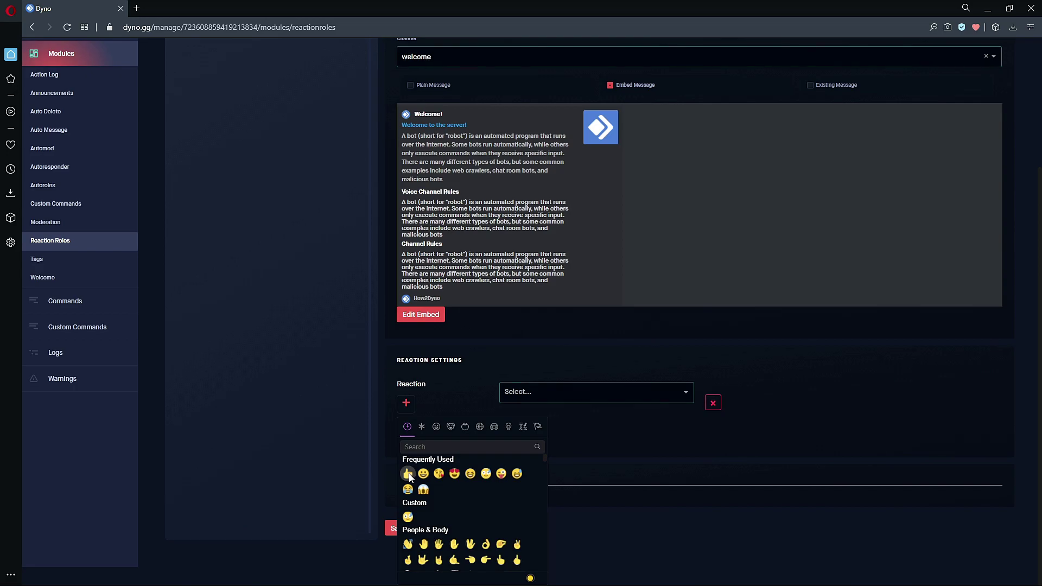
click(409, 473)
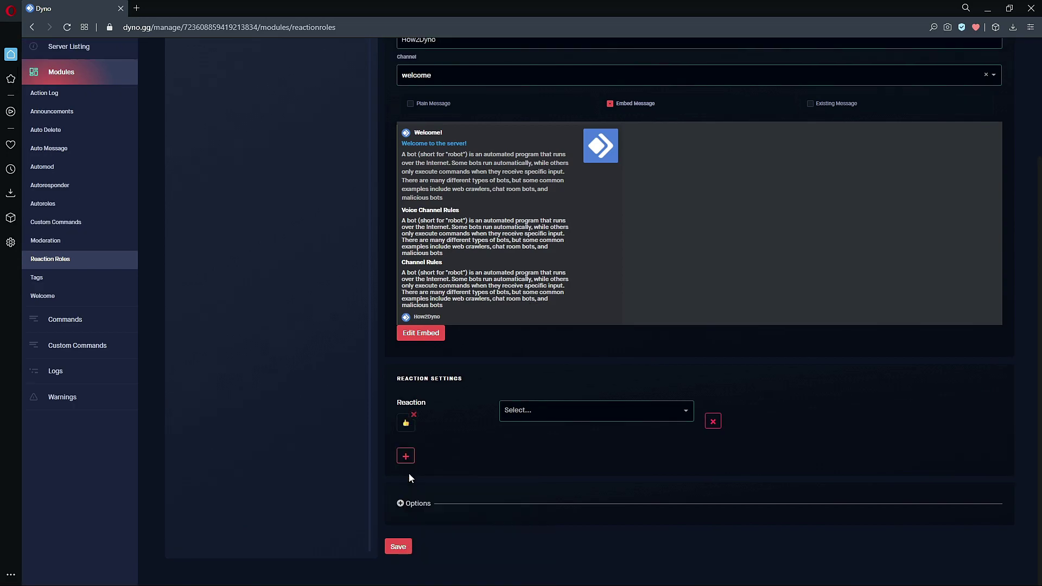
click(558, 413)
scroll(571, 462, down, 1)
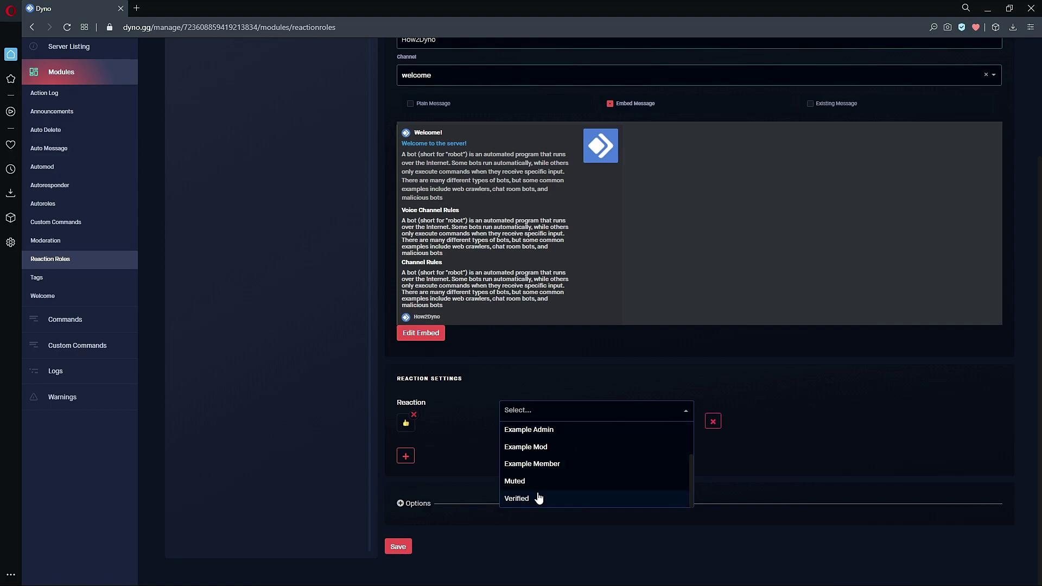
click(538, 496)
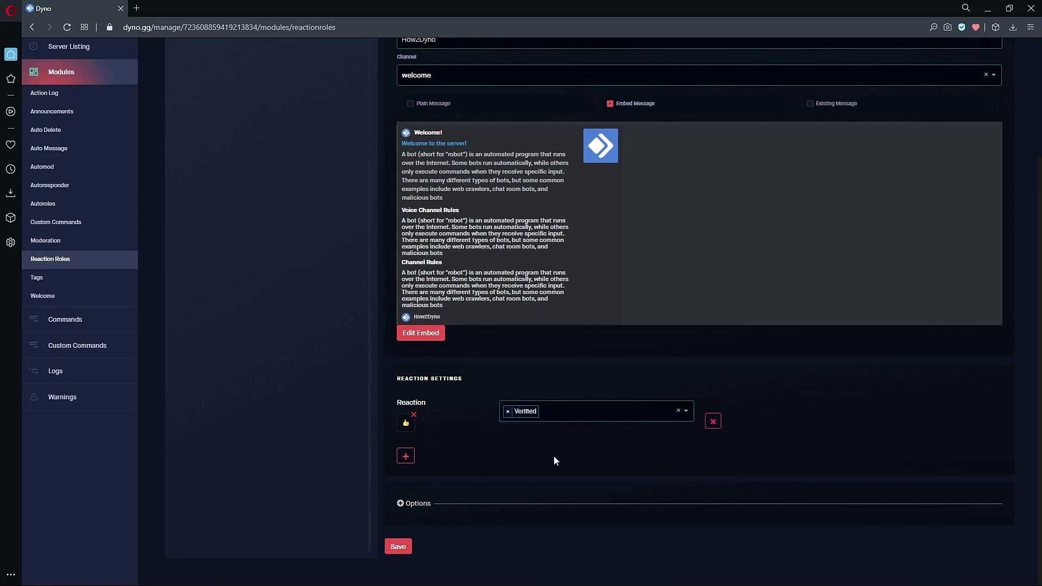
scroll(551, 459, up, 2)
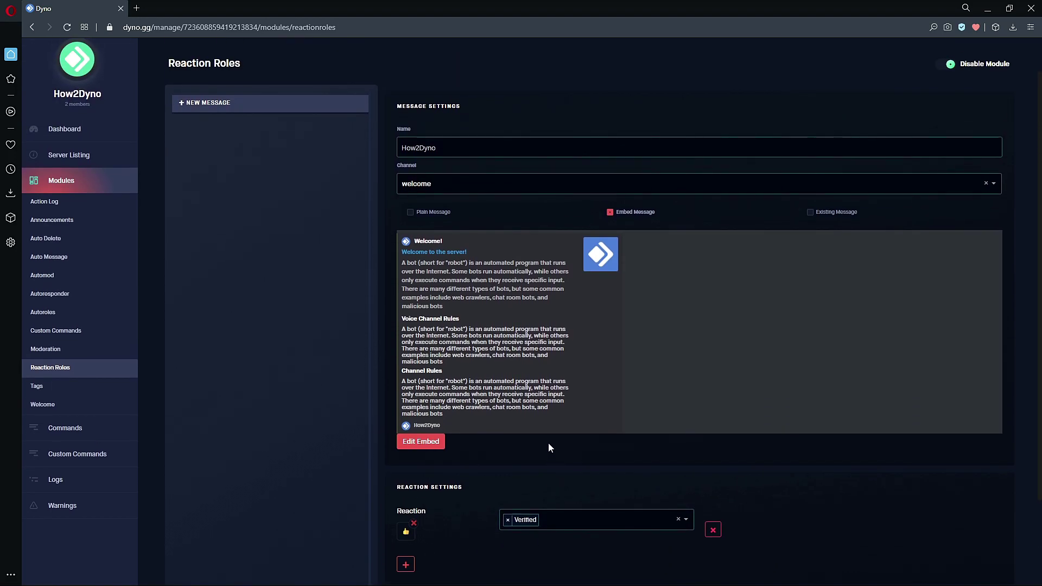
scroll(538, 429, down, 2)
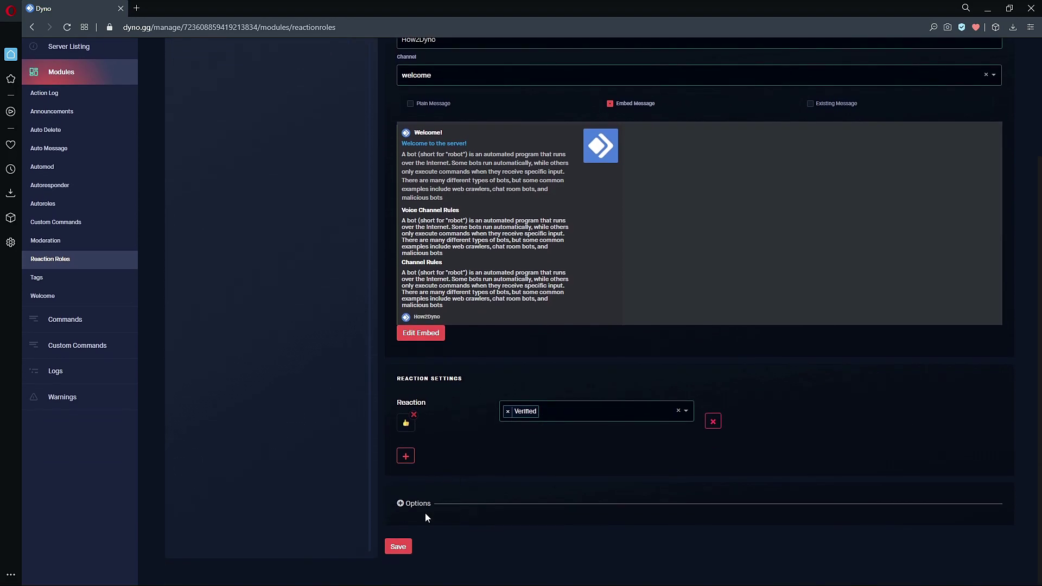
- Save the reaction role message, then reopen the embed and save it again
click(397, 546)
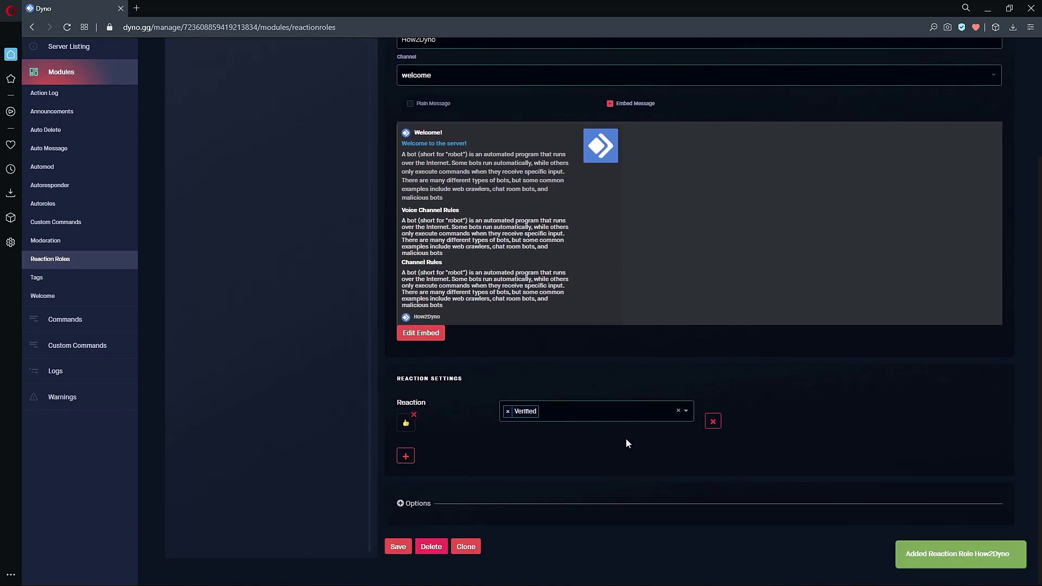
scroll(627, 438, up, 2)
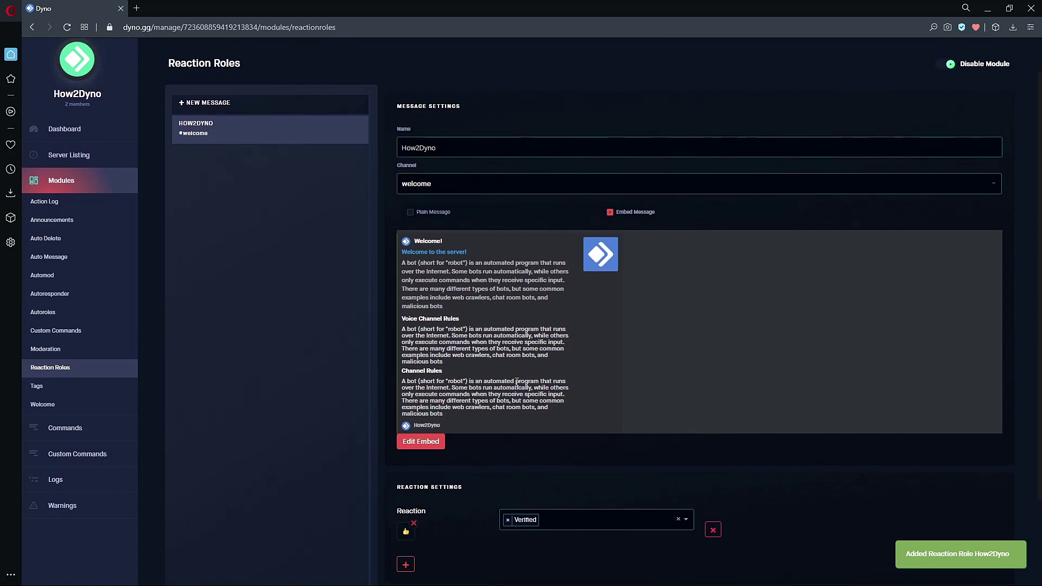
scroll(515, 346, down, 2)
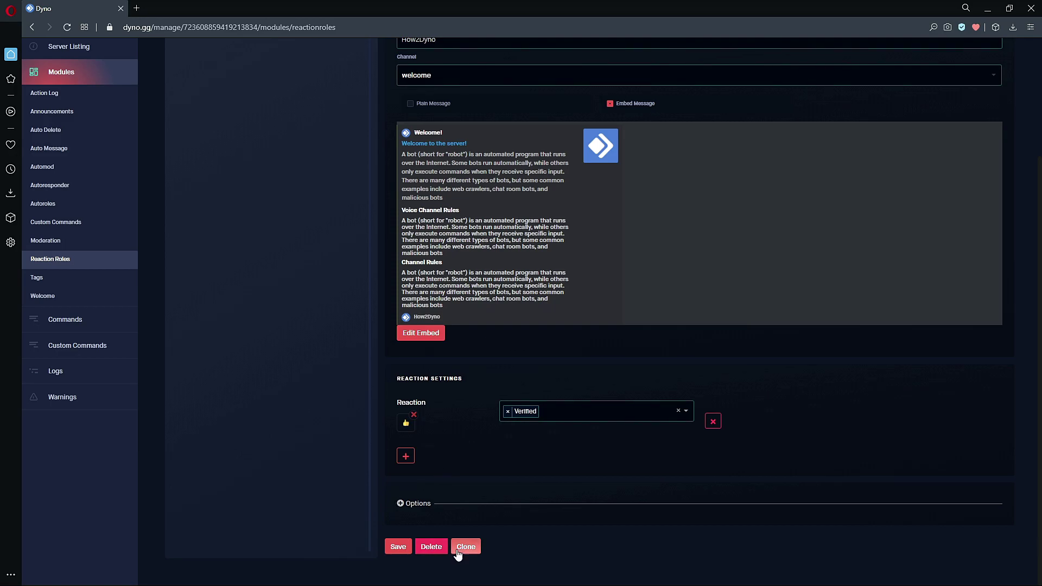
click(433, 333)
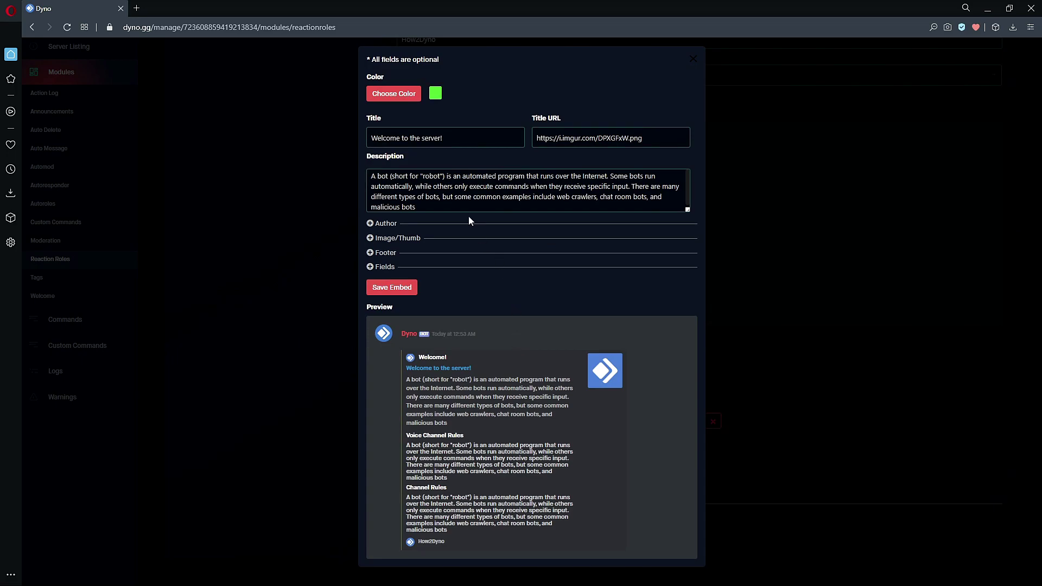
click(470, 197)
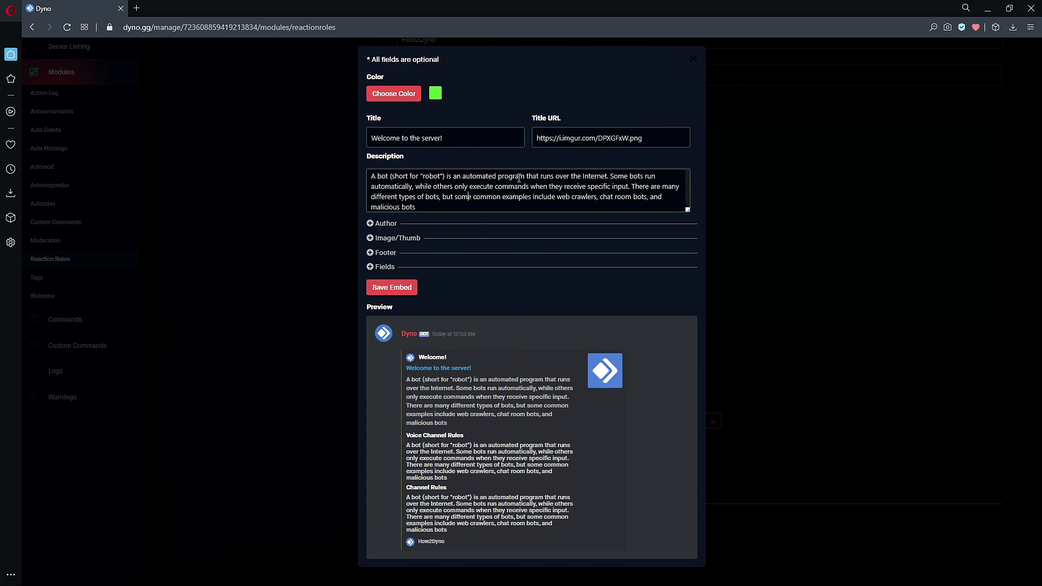
click(388, 288)
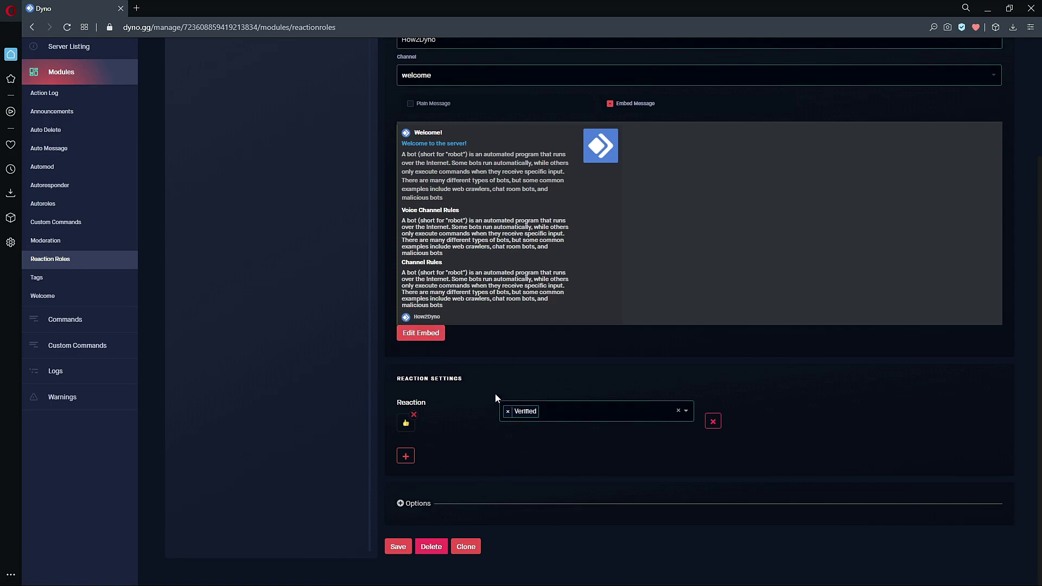
- Expand the extra reaction role Options section
click(400, 504)
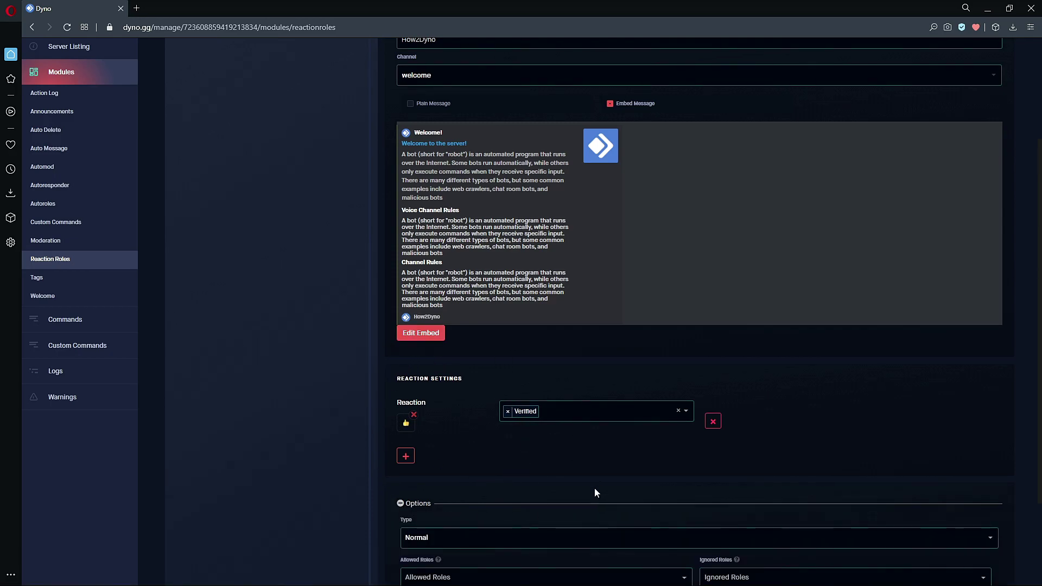
scroll(608, 339, up, 3)
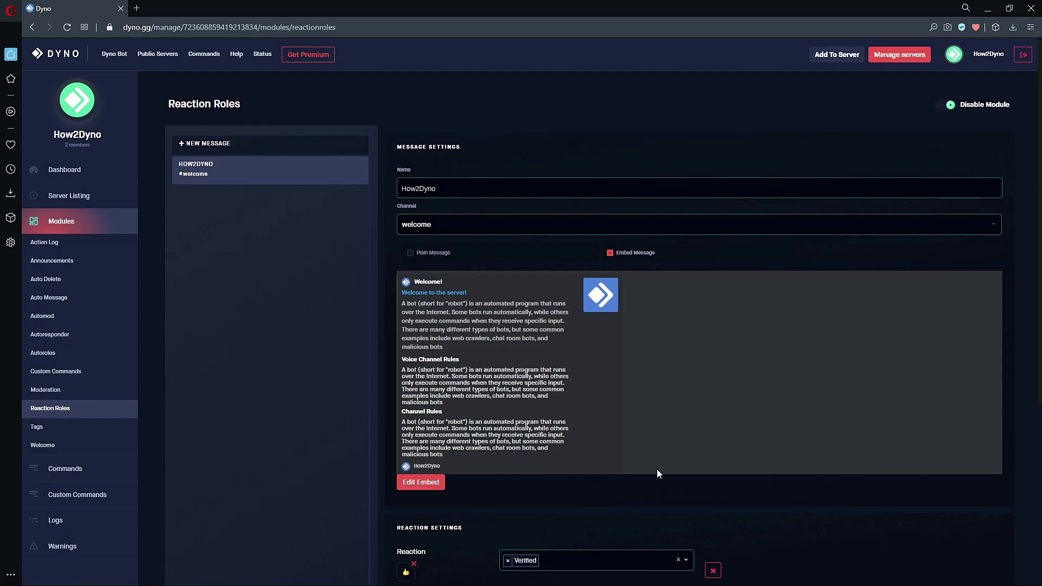
scroll(657, 473, down, 5)
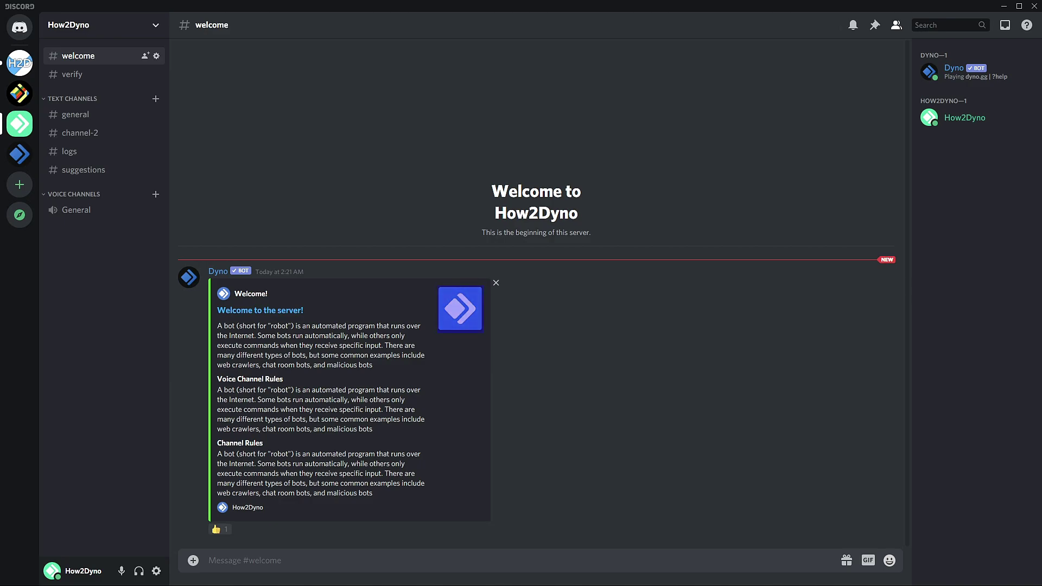
- Highlight the posted embed's description and Voice Channel Rules heading in #welcome to inspect them
drag(217, 326, 400, 400)
click(217, 384)
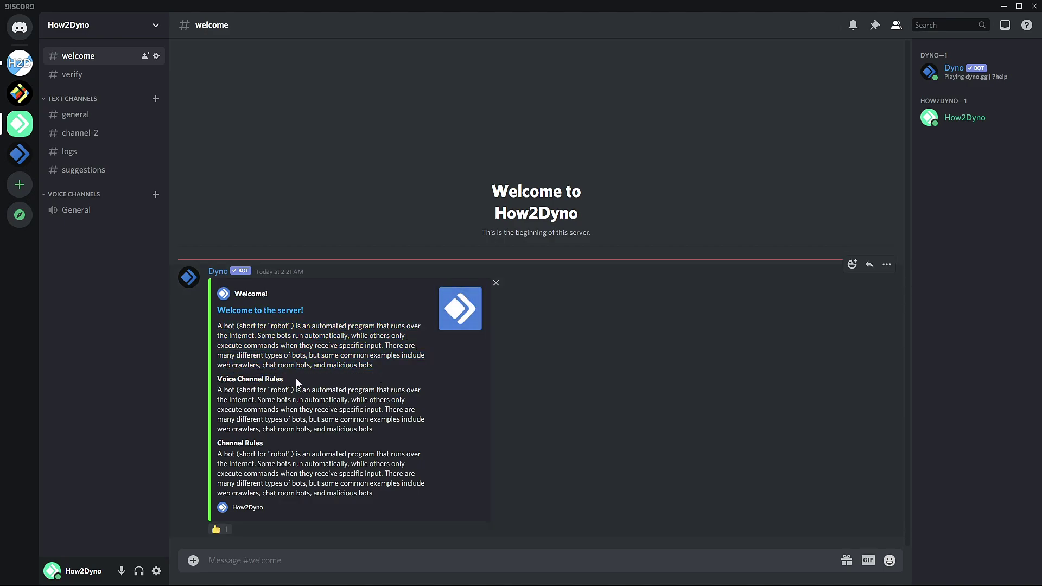
drag(218, 378, 285, 380)
click(213, 388)
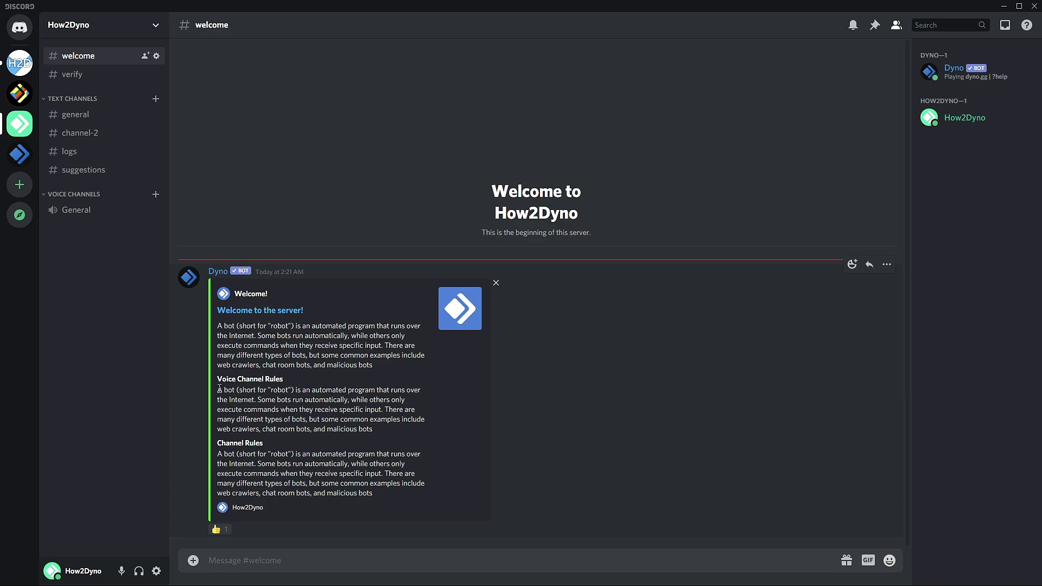